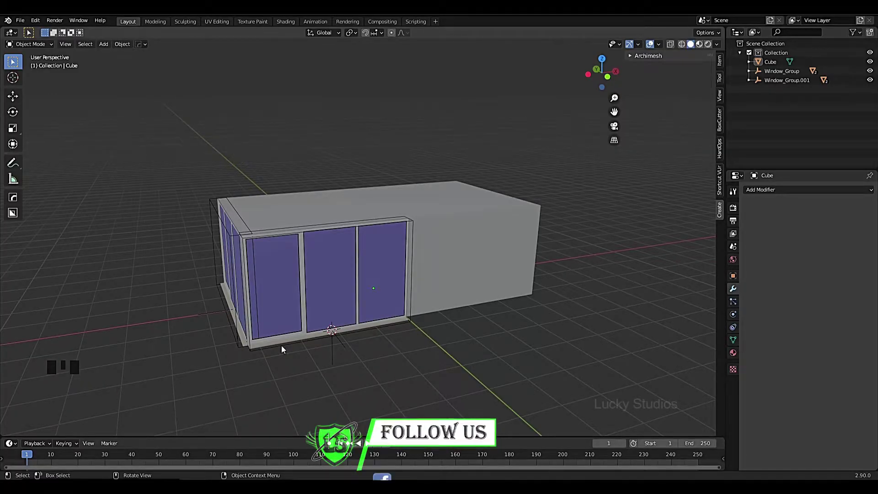
Select only the main building box, leaving both Archimesh window groups unselected.
drag(115, 165, 600, 347)
click(594, 340)
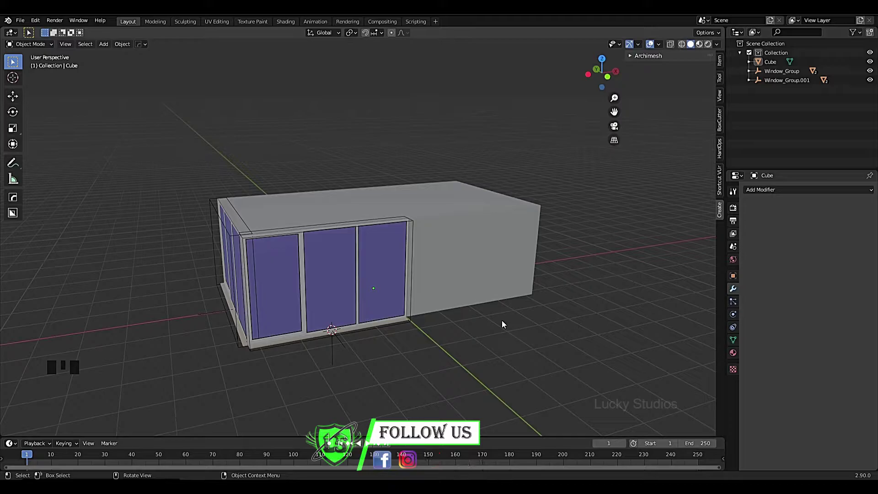
scroll(434, 273, down, 1)
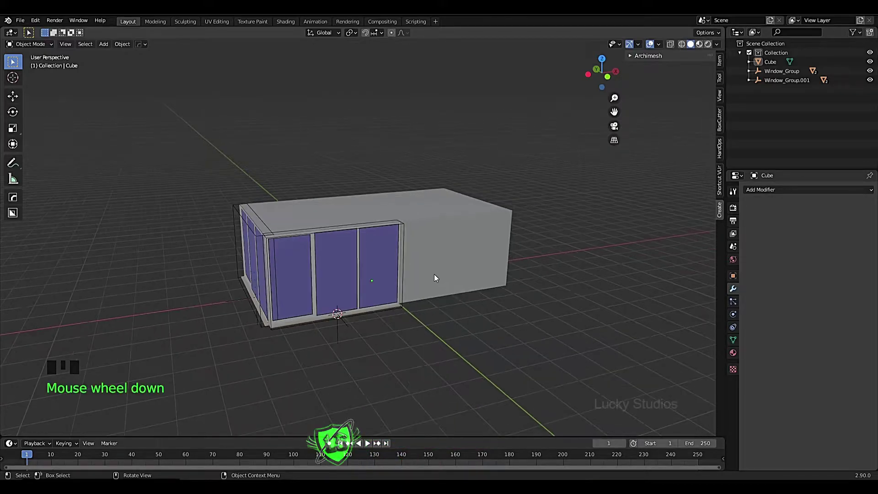
middle_drag(434, 267, 425, 293)
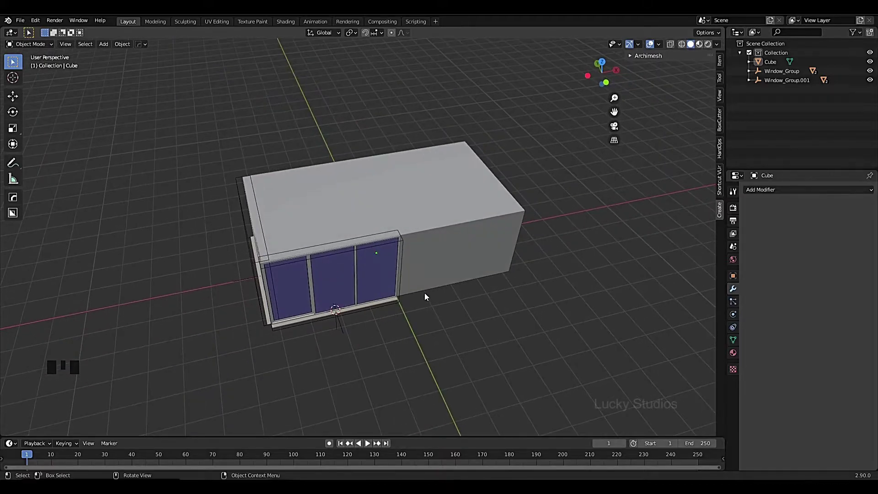
click(367, 207)
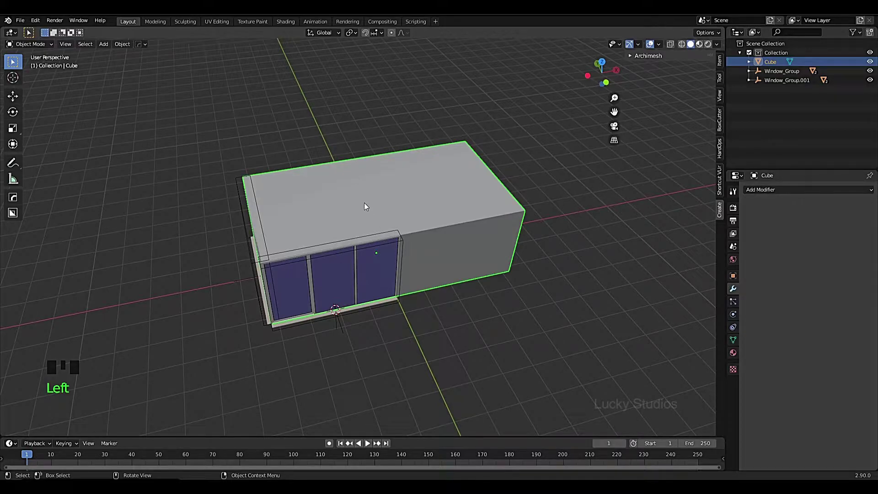
Snap the 3D cursor to the middle roof edge of the box, at 0, 0, 2 m.
key(Tab)
middle_drag(384, 205, 363, 228)
key(2)
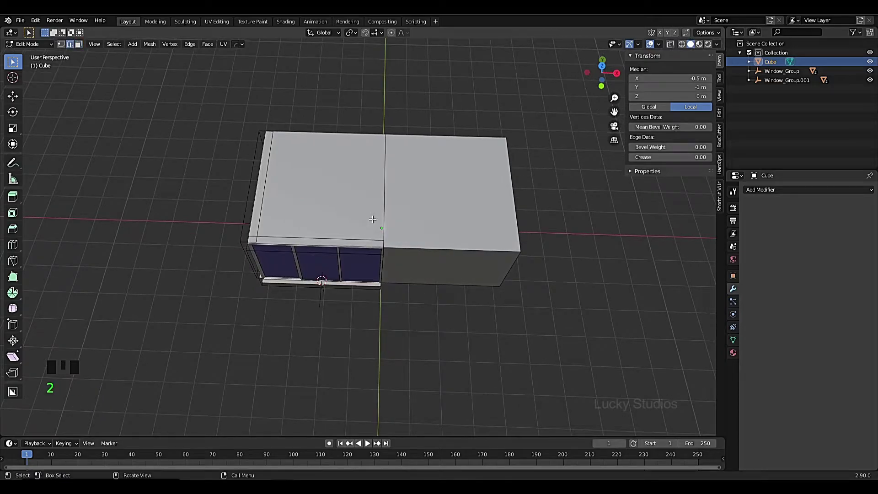
click(384, 188)
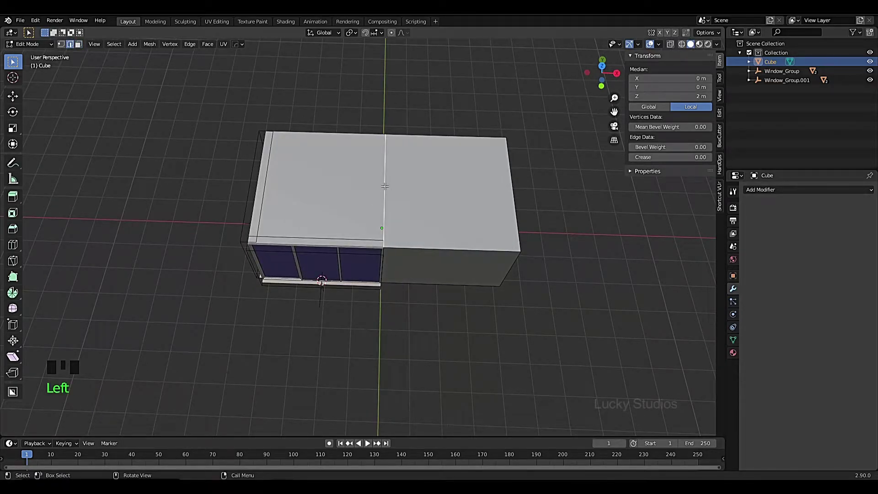
key(shift+s)
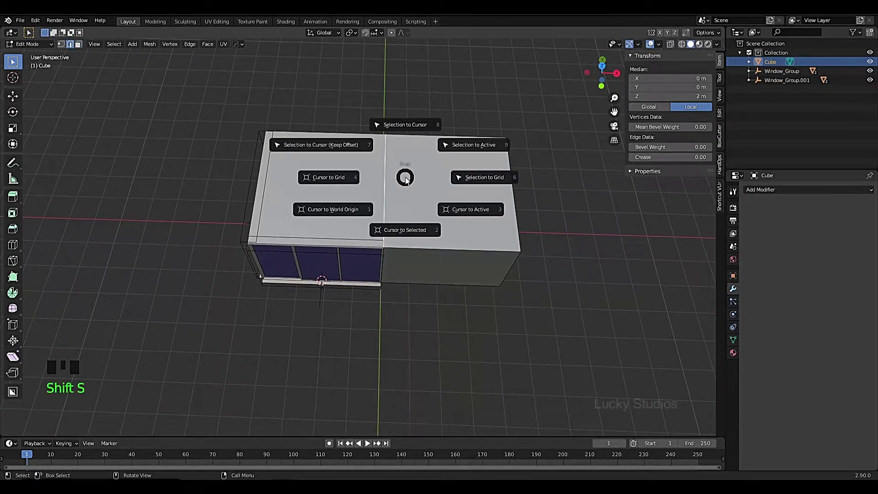
click(402, 231)
middle_drag(403, 224, 405, 199)
key(Tab)
scroll(419, 218, up, 2)
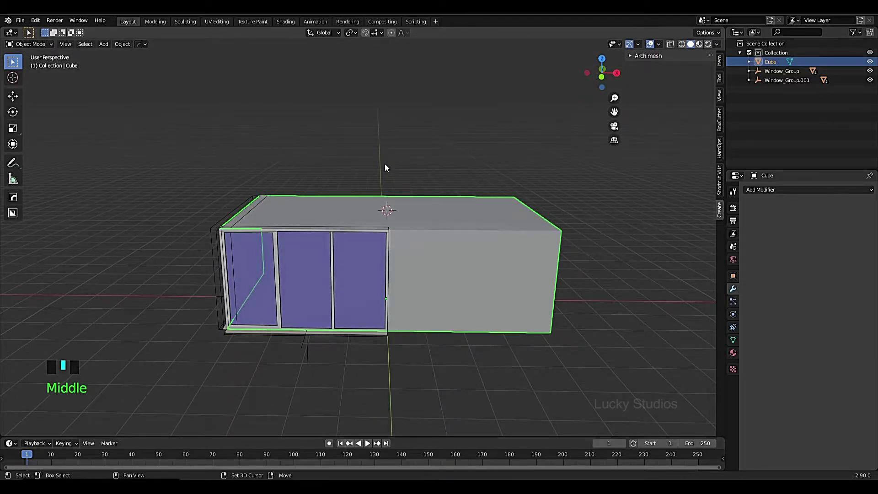
Add a new cube, Cube.001, at the 3D cursor on the roof.
key(shift+a)
mouse_move(372, 163)
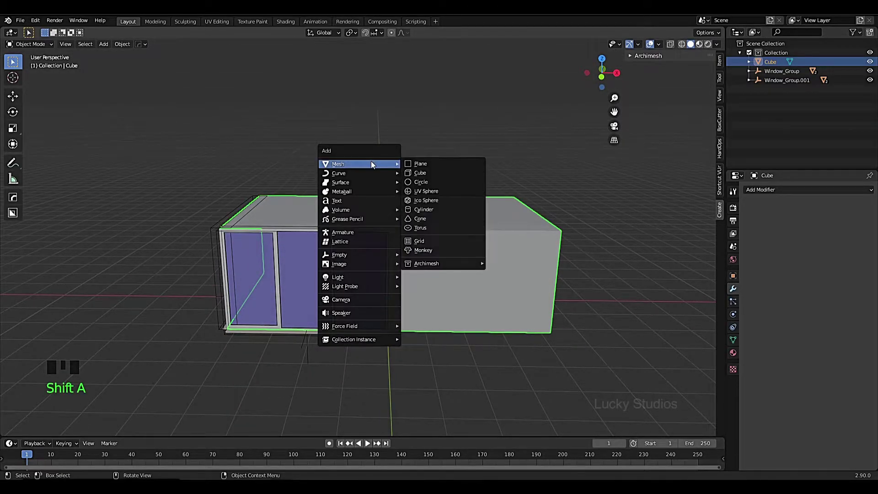
click(420, 172)
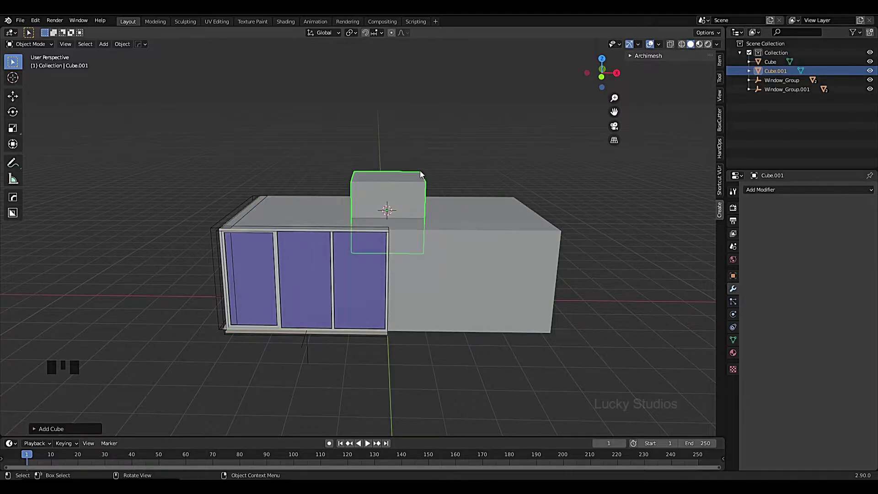
scroll(350, 240, down, 2)
Switch to the front orthographic view and enter Edit Mode on the new cube.
middle_drag(350, 239, 349, 218)
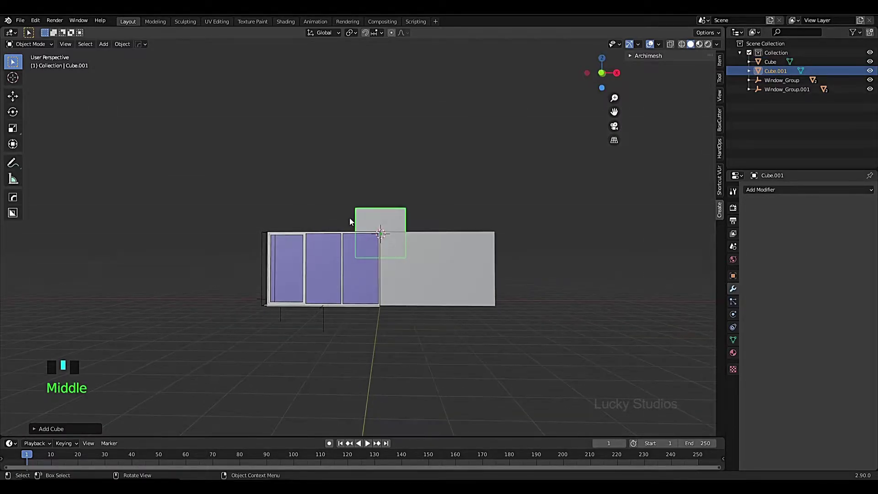
key(KP_1)
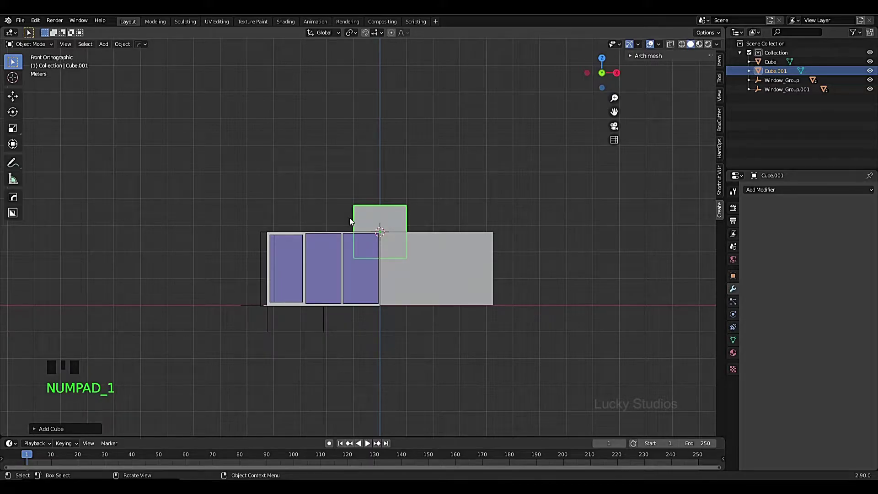
scroll(413, 263, up, 6)
scroll(425, 263, up, 1)
scroll(437, 259, down, 1)
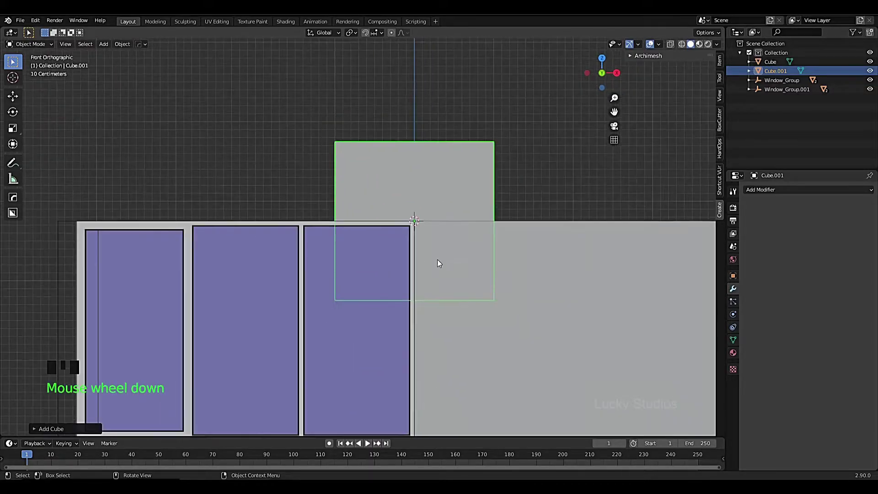
scroll(437, 260, down, 2)
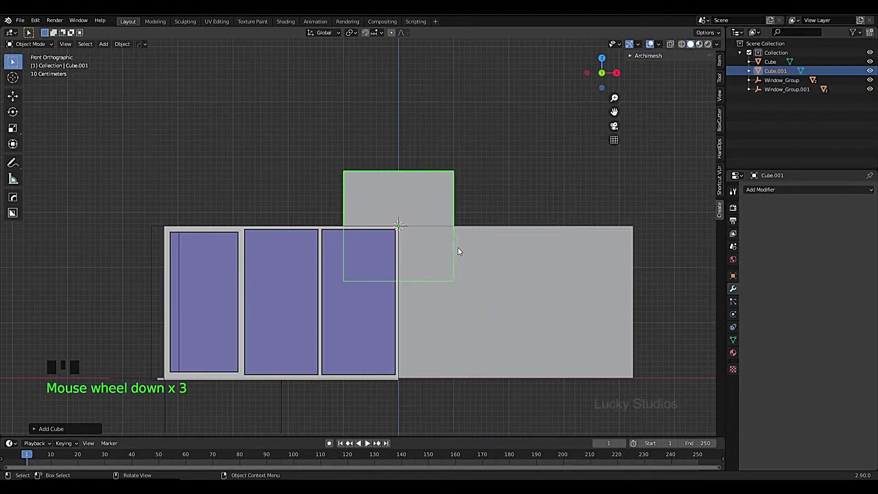
key(Tab)
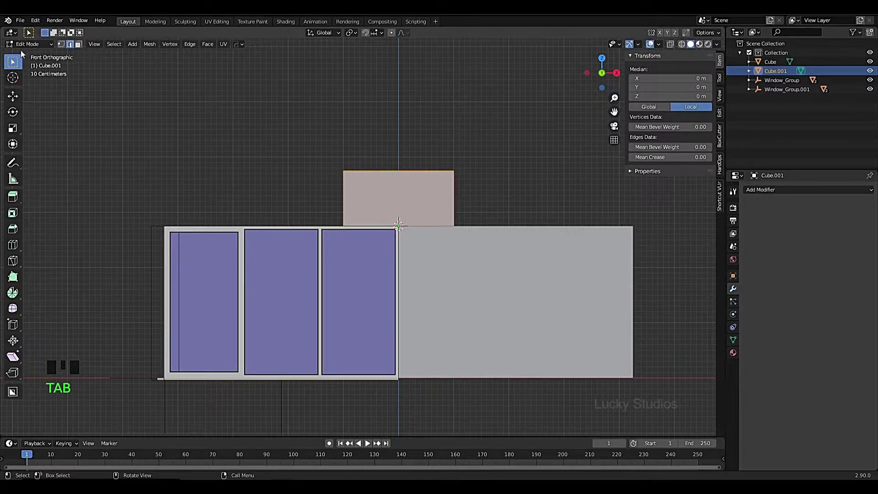
Switch to vertex select and enable X-ray in the front view.
click(62, 44)
scroll(424, 257, up, 3)
scroll(425, 255, down, 1)
mouse_move(425, 254)
middle_down()
mouse_move(408, 230)
mouse_move(439, 268)
mouse_move(425, 243)
middle_up()
key(KP_1)
scroll(510, 202, down, 3)
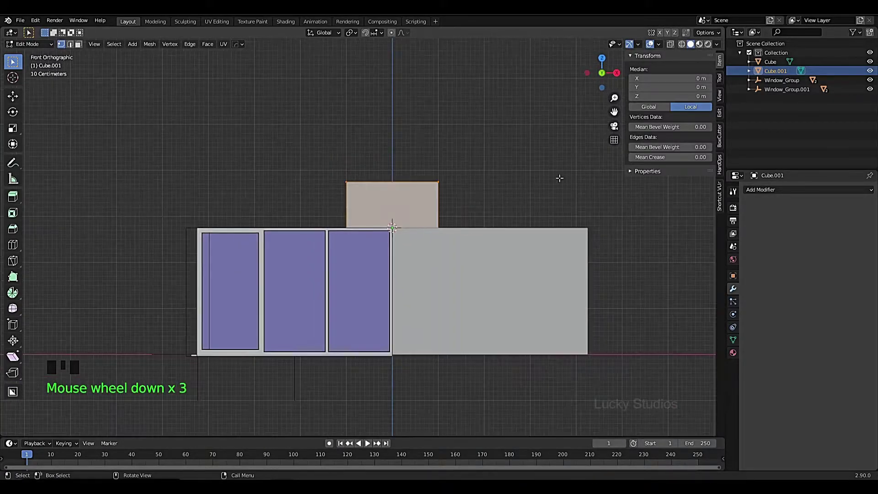
click(671, 44)
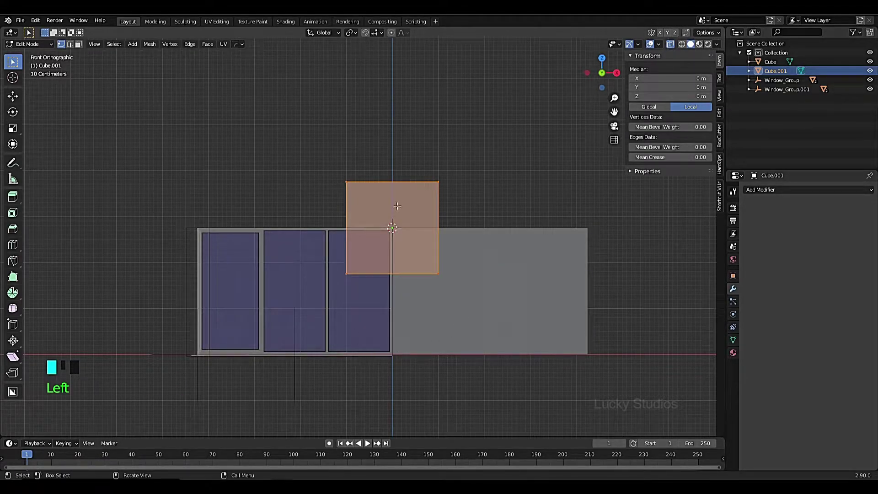
Move all of the new cube's vertices up along Z so it rests on the roof.
scroll(449, 210, up, 3)
shift+middle_drag(442, 203, 423, 194)
drag(279, 100, 542, 298)
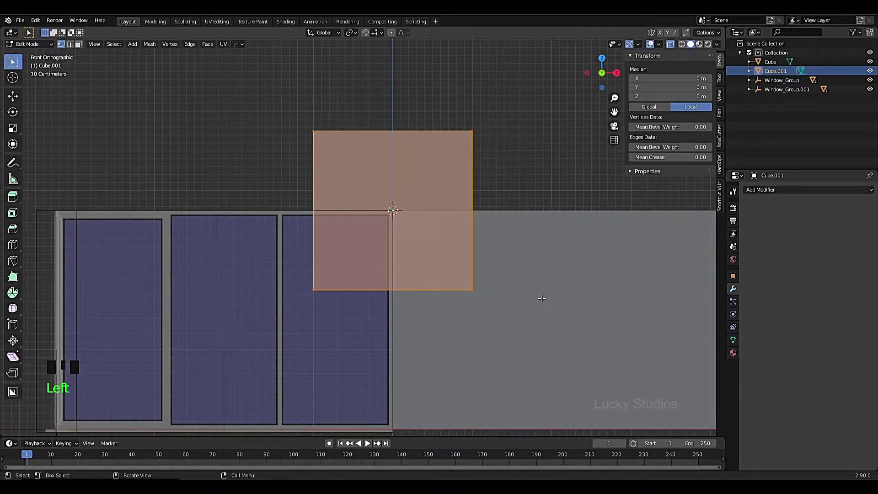
key(g)
key(z)
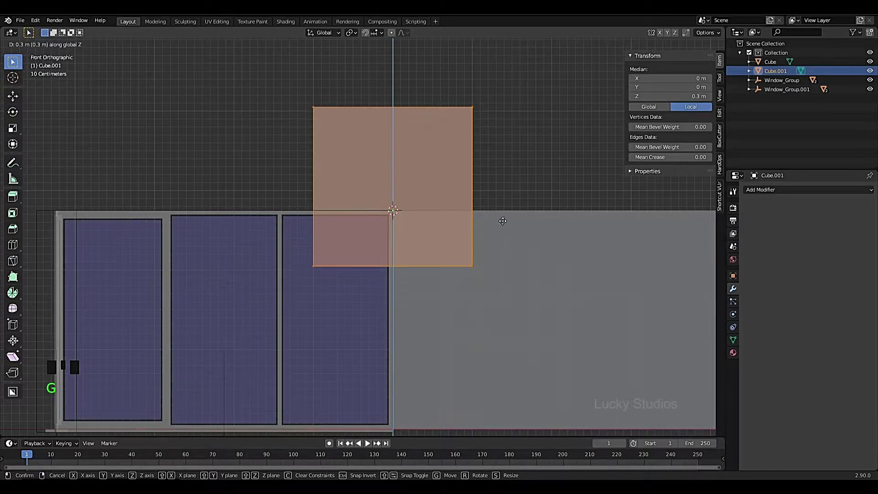
click(502, 168)
Select the cube's top vertices and lower them along Z.
scroll(490, 181, down, 1)
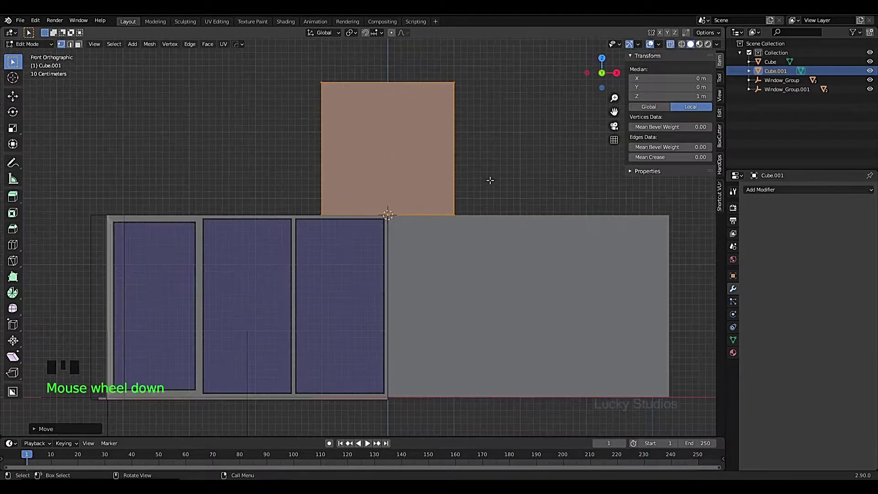
drag(280, 64, 509, 109)
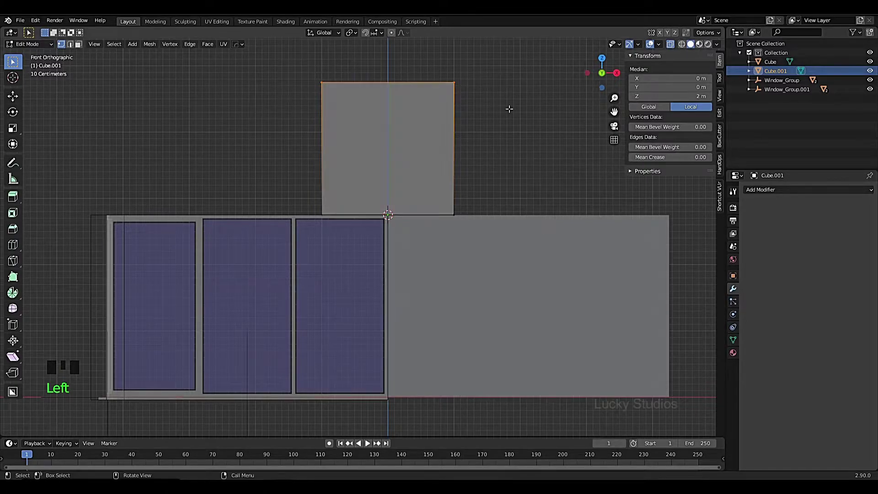
key(g)
key(z)
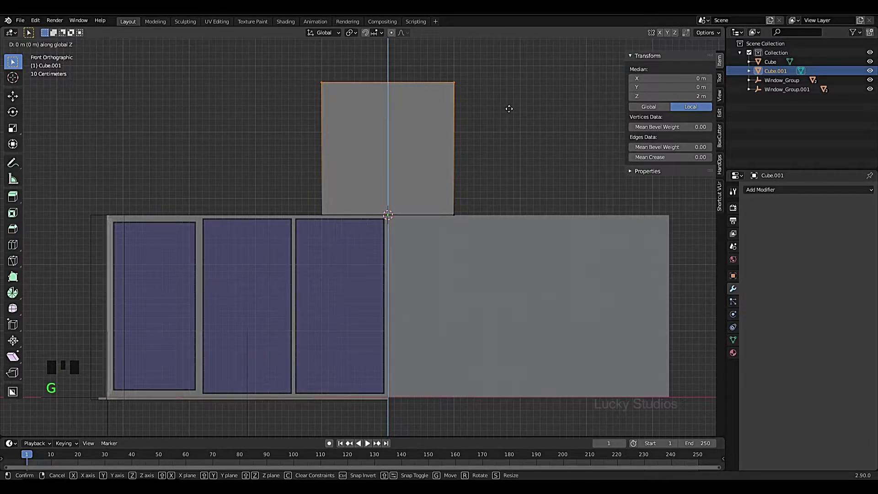
Set the cube's top down into a thin slab about 0.25 m high.
click(520, 225)
scroll(386, 238, up, 1)
scroll(386, 237, down, 1)
scroll(367, 237, down, 1)
scroll(366, 237, up, 1)
Stretch the slab's left end along X to the building's left edge.
drag(288, 154, 339, 240)
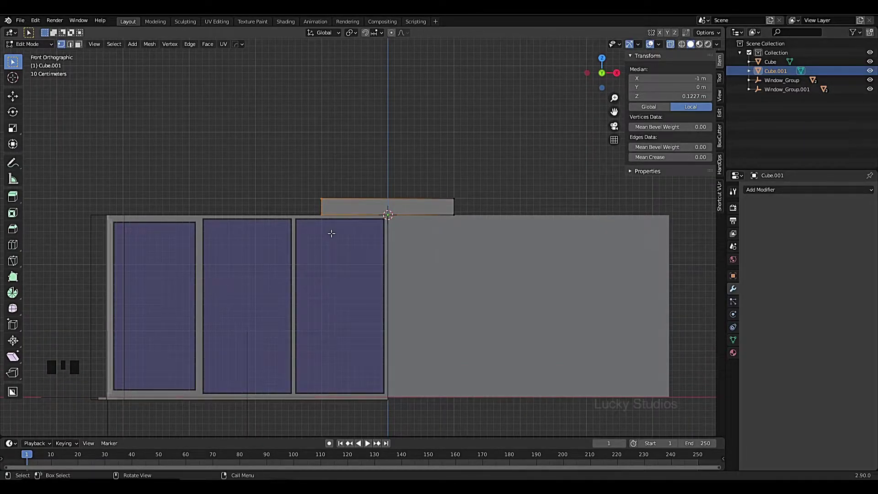
key(g)
key(x)
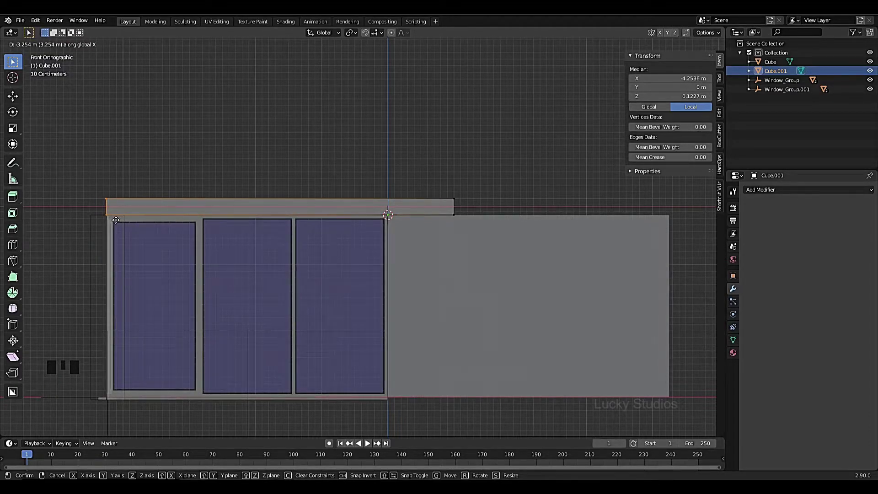
click(115, 220)
Extrude the slab's left corner outward past the building's edge.
scroll(293, 224, up, 3)
shift+middle_drag(292, 224, 466, 190)
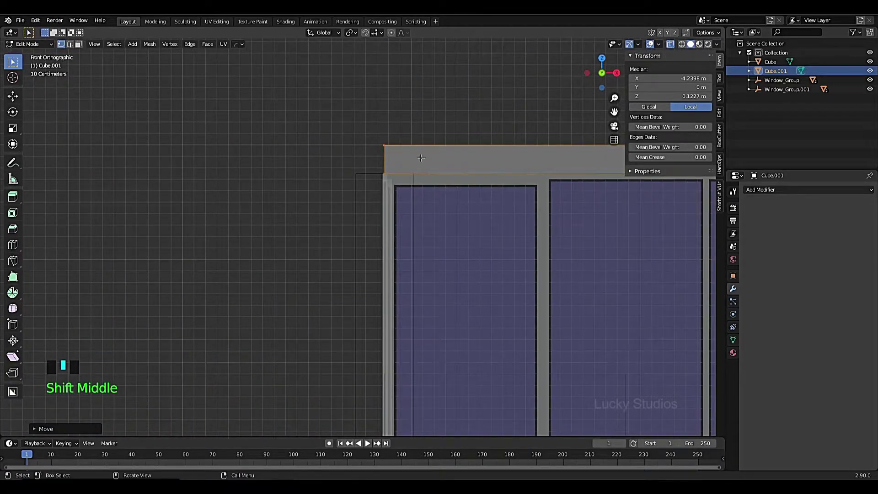
drag(359, 121, 402, 186)
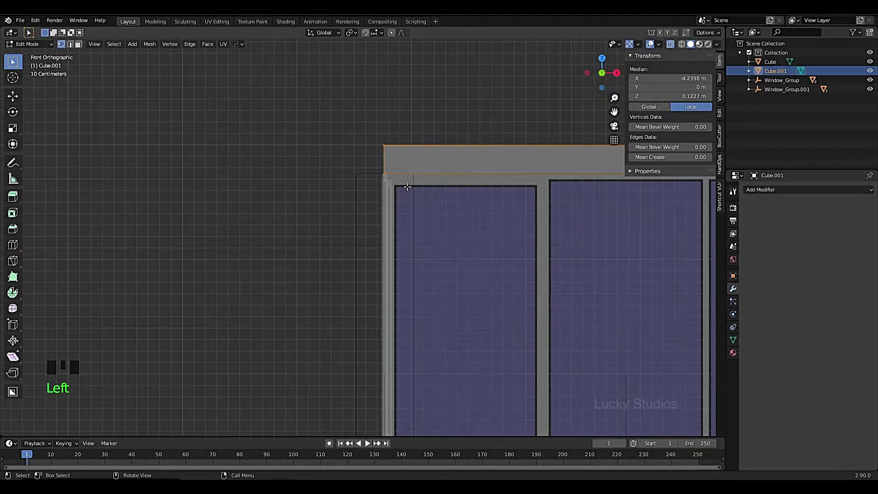
key(e)
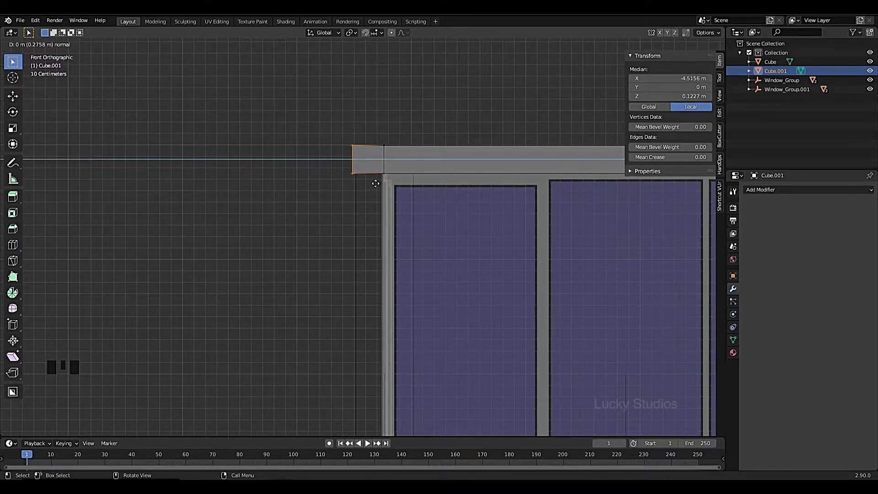
Finish the short piece extruded about 0.28 m past the left corner.
click(376, 183)
scroll(402, 194, down, 7)
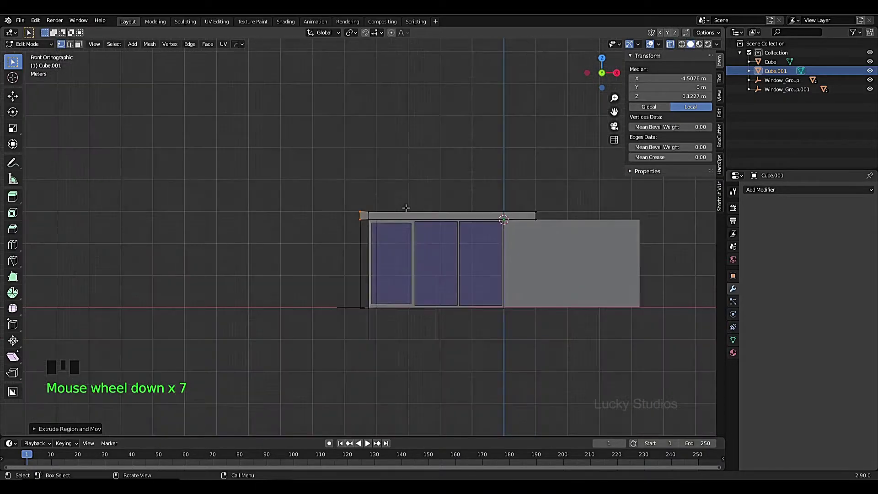
scroll(402, 206, up, 4)
shift+middle_drag(402, 207, 192, 238)
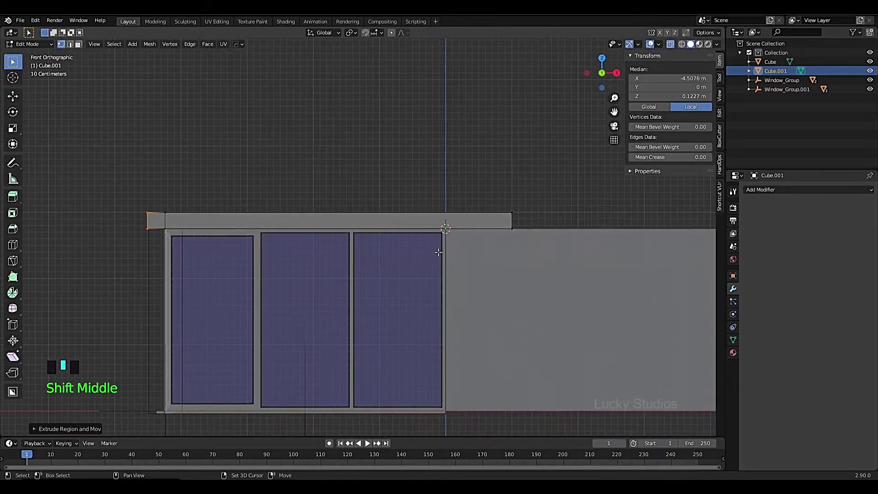
Extrude the bar's top edge straight up into a column reaching about 3.37 m.
drag(127, 197, 185, 219)
scroll(185, 202, down, 2)
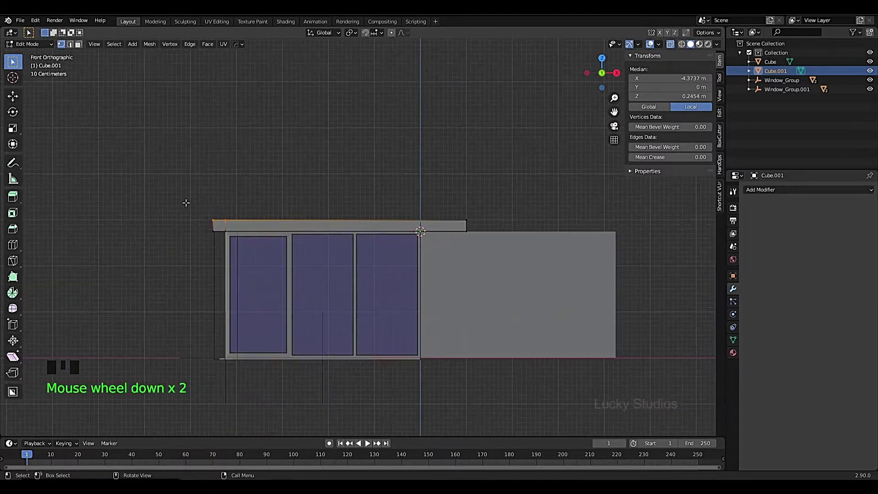
key(e)
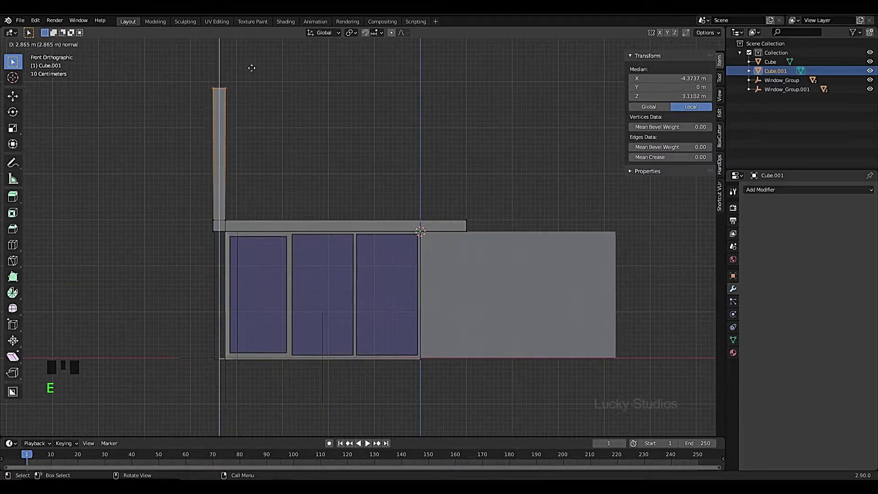
click(251, 58)
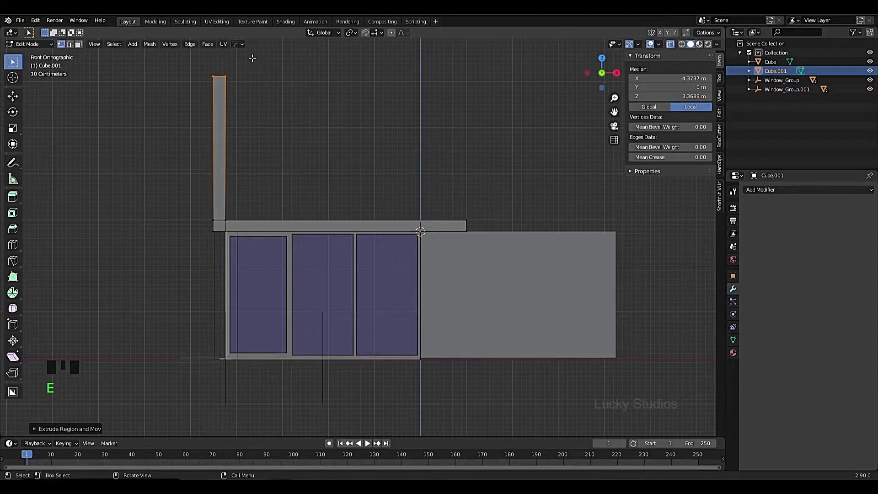
scroll(368, 238, down, 2)
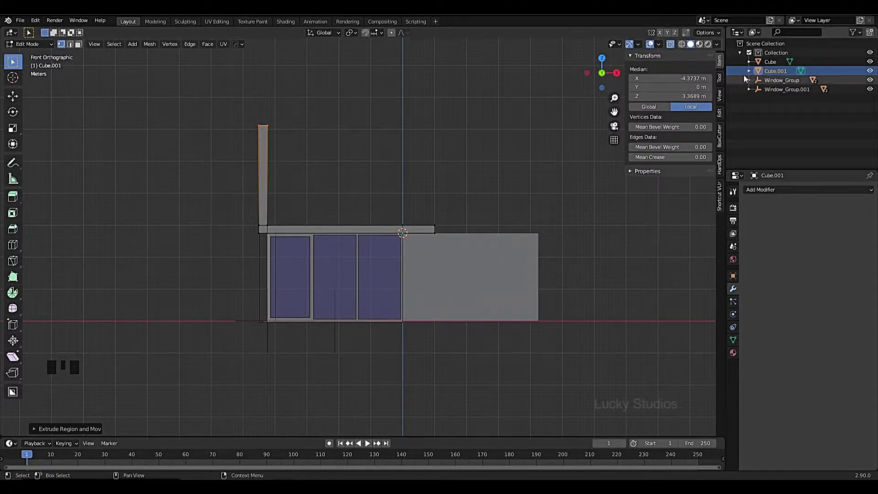
click(442, 316)
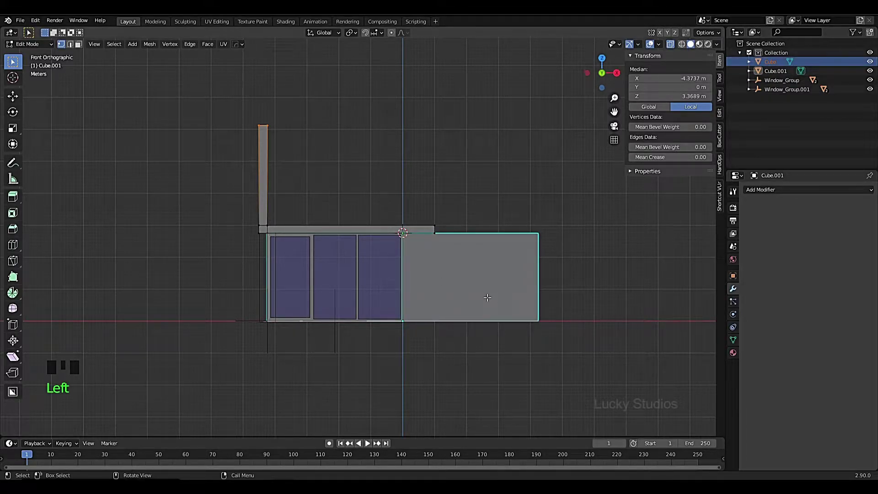
Duplicate the ground-floor block as Cube.002 and raise it about 3.57 m as a second storey.
key(Tab)
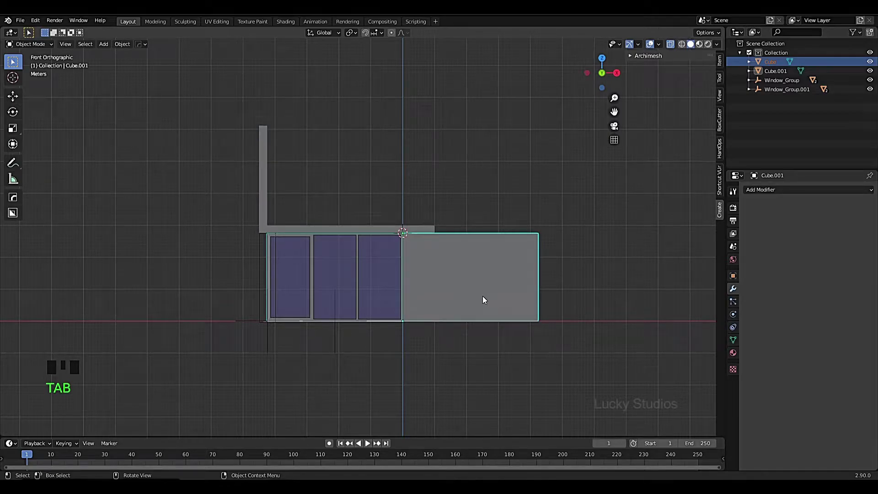
key(shift+d)
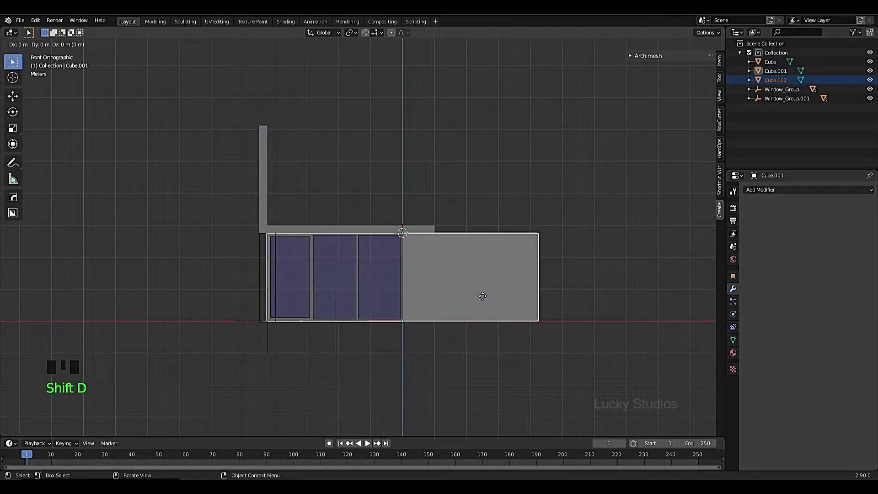
right_click(482, 296)
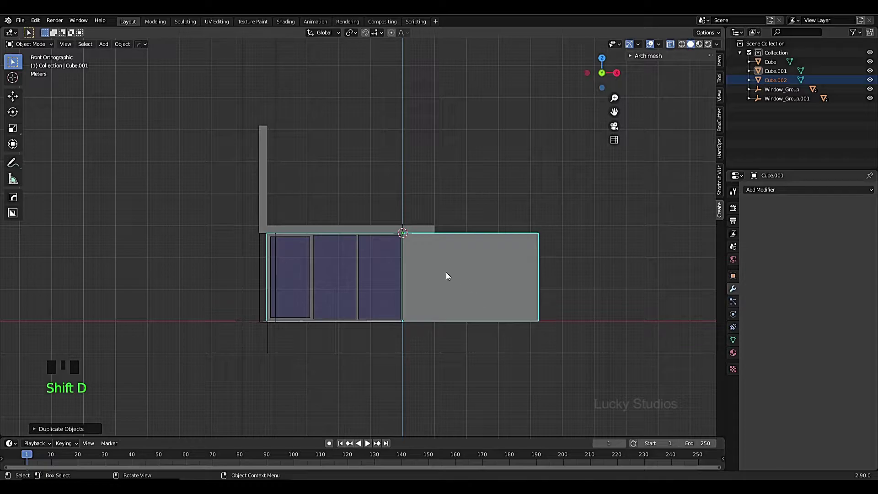
scroll(446, 273, up, 2)
key(g)
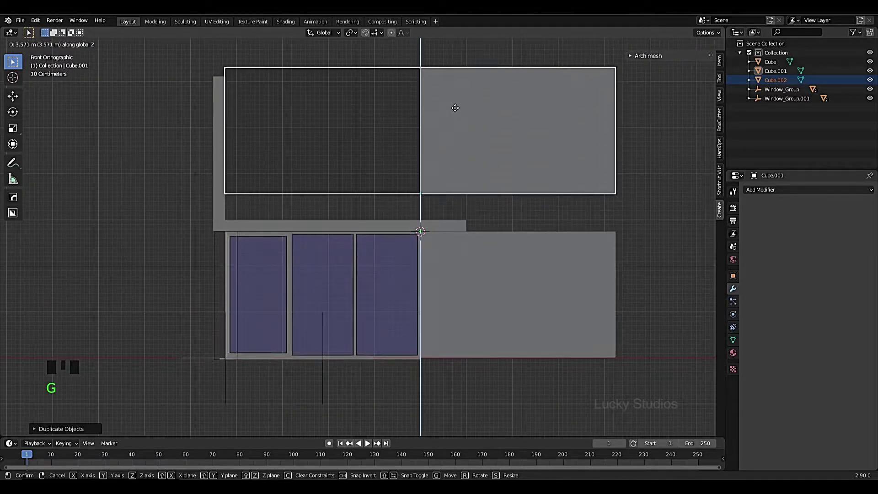
click(459, 134)
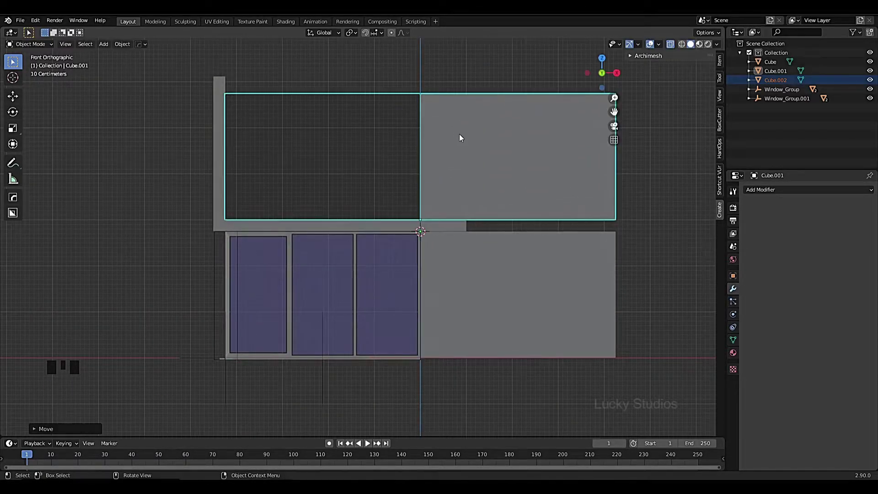
Bring the upper storey into view and select the L-shaped frame piece.
scroll(371, 120, up, 1)
scroll(347, 120, down, 1)
shift+middle_drag(346, 120, 362, 211)
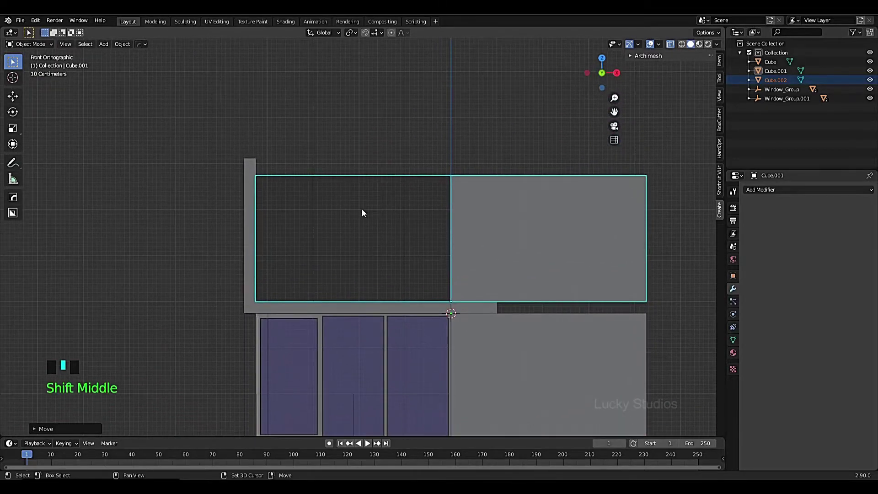
click(250, 166)
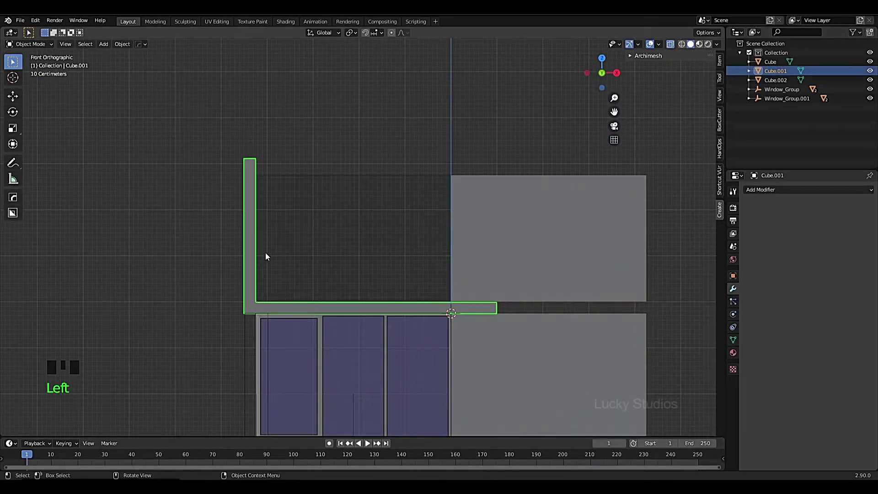
Lower the frame column's top edge along Z to 3.012 m.
key(Tab)
scroll(272, 170, up, 3)
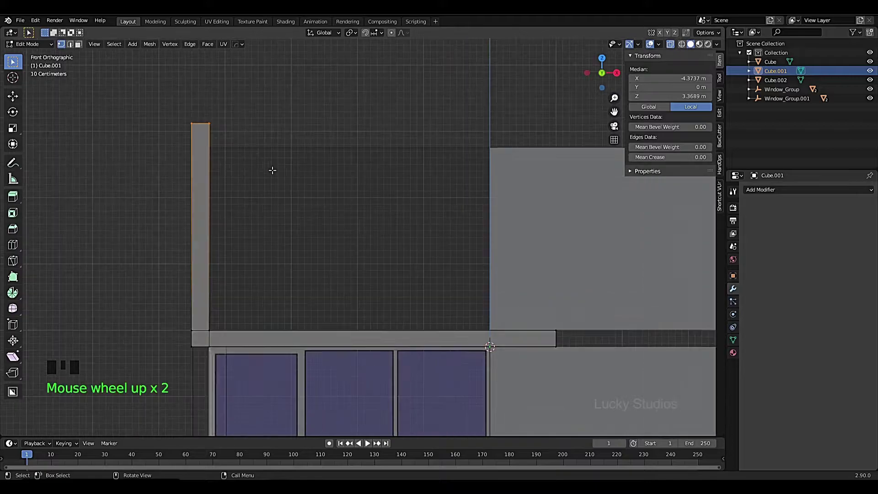
click(147, 87)
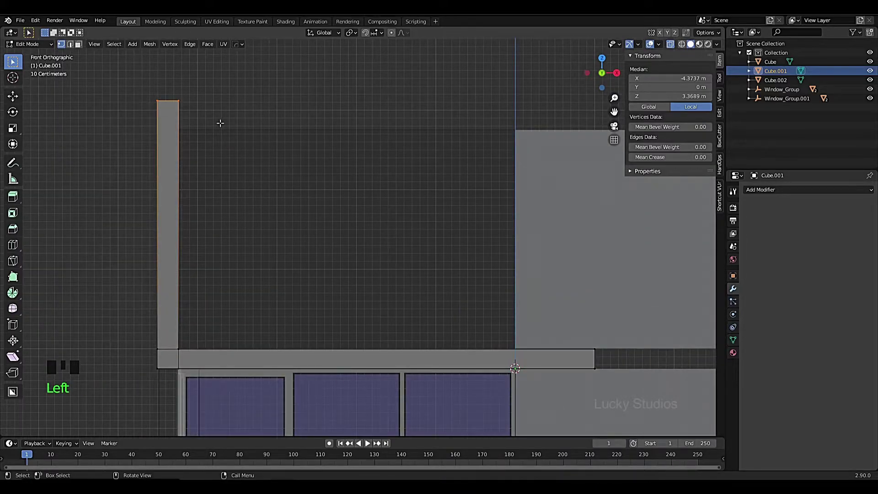
key(g)
key(z)
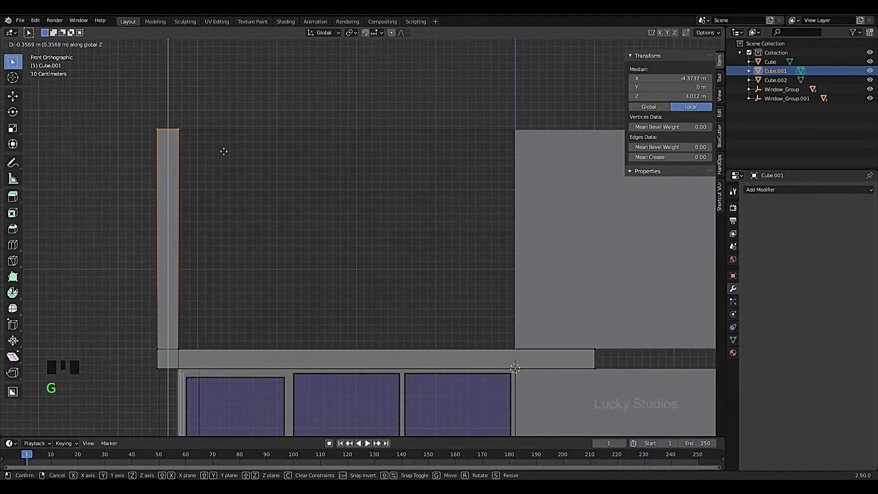
click(223, 151)
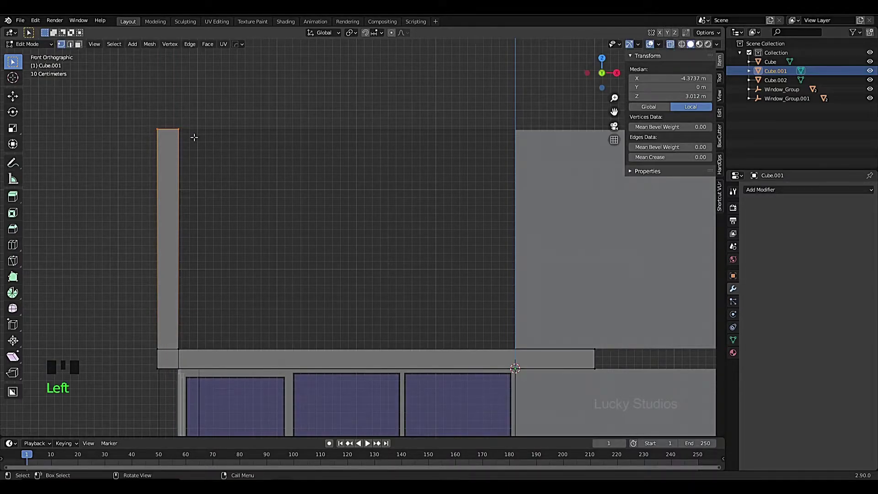
Extrude the column top up and then right into a roof bar across the upper storey.
key(e)
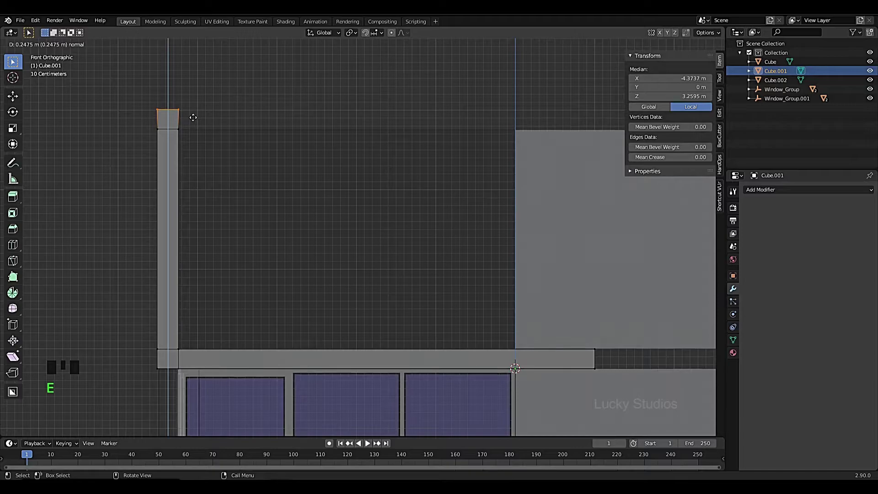
click(193, 116)
scroll(247, 155, down, 3)
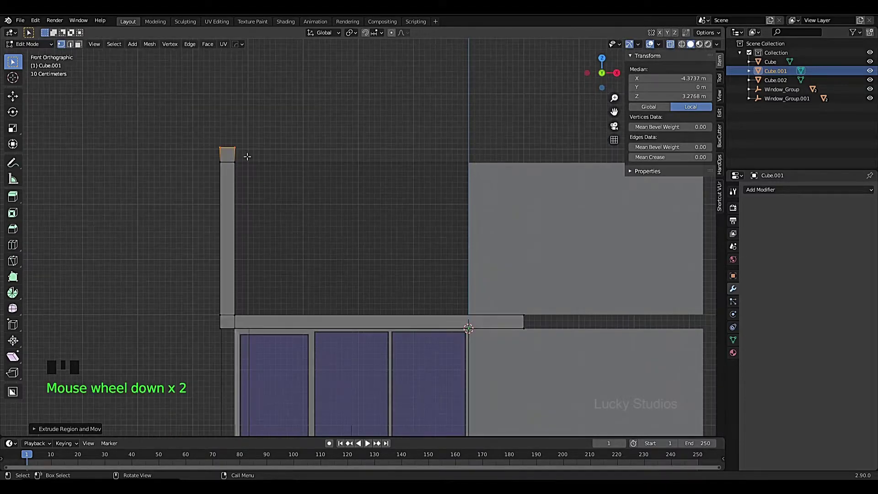
drag(247, 147, 257, 187)
shift+middle_drag(311, 198, 157, 196)
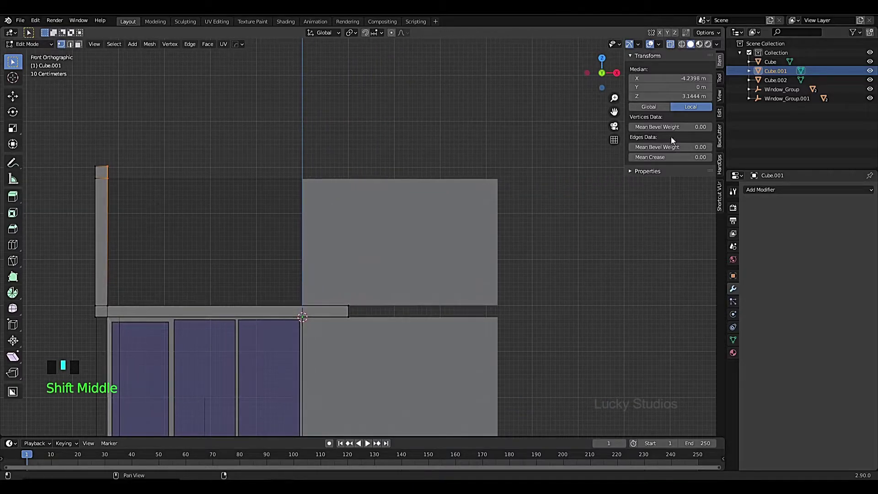
key(e)
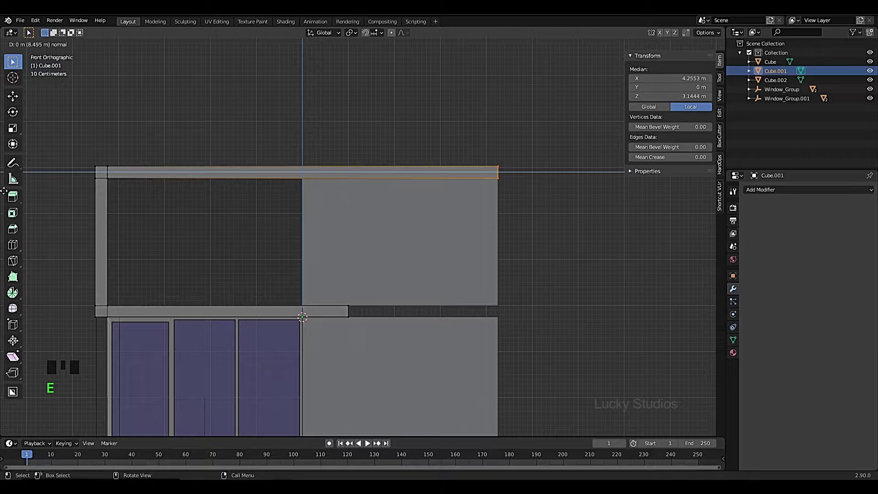
click(325, 306)
Slide the middle slab's end edge along X to the building's right edge.
key(e)
right_click(412, 336)
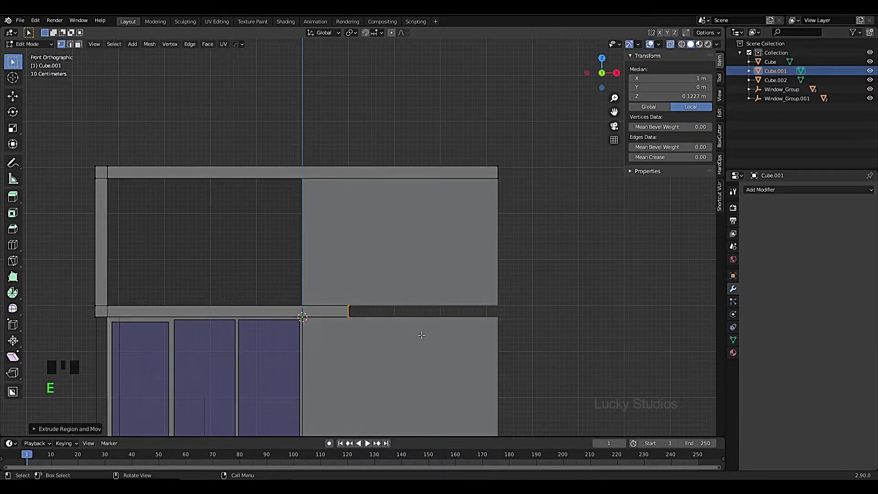
click(377, 349)
key(g)
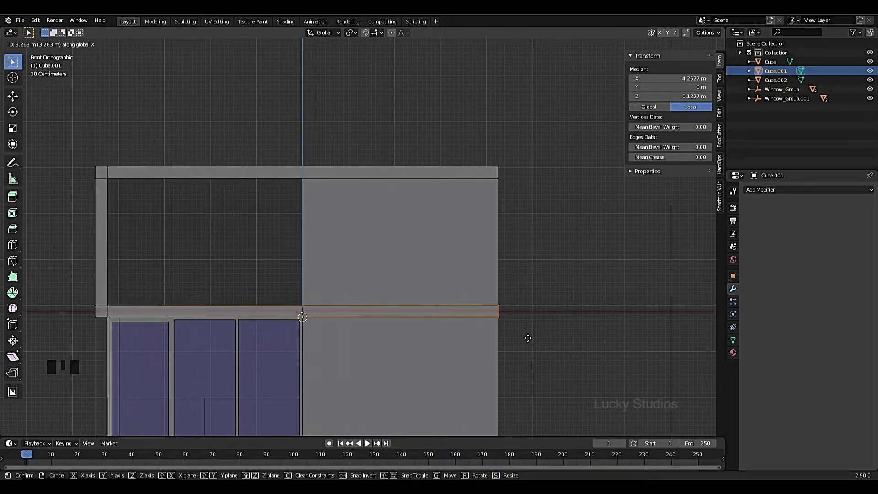
click(526, 338)
click(535, 265)
click(538, 256)
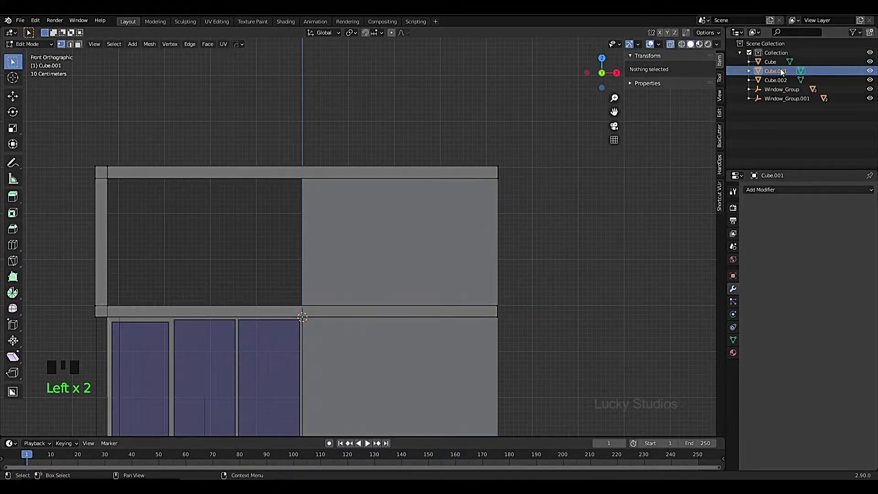
Delete the duplicate upper block Cube.002.
key(Tab)
drag(526, 248, 356, 256)
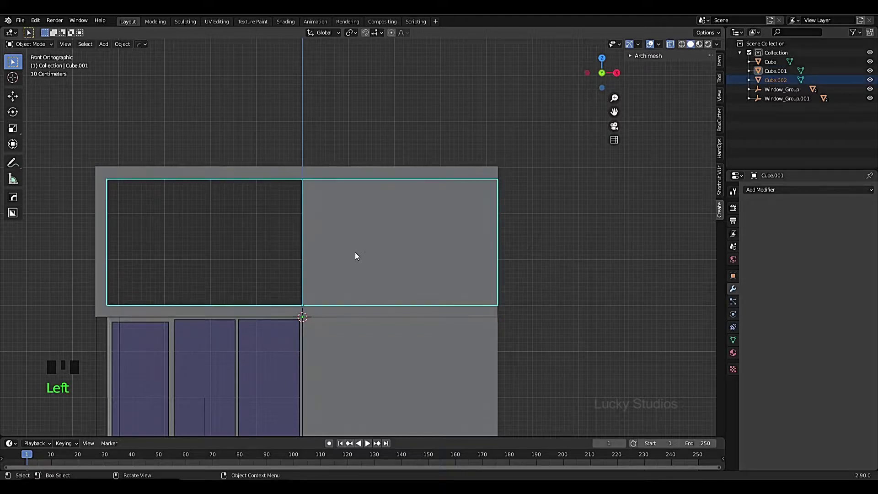
key(Delete)
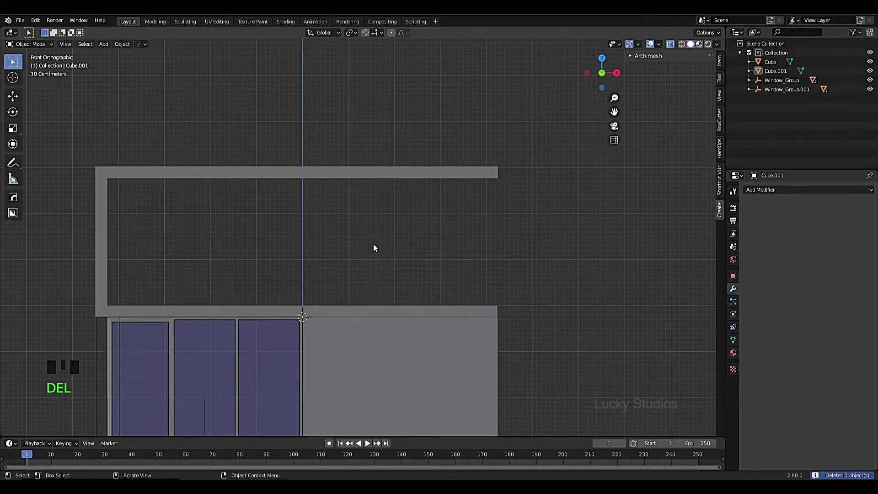
Turn X-ray off and view the building from the right side.
scroll(374, 244, down, 2)
middle_drag(377, 244, 434, 259)
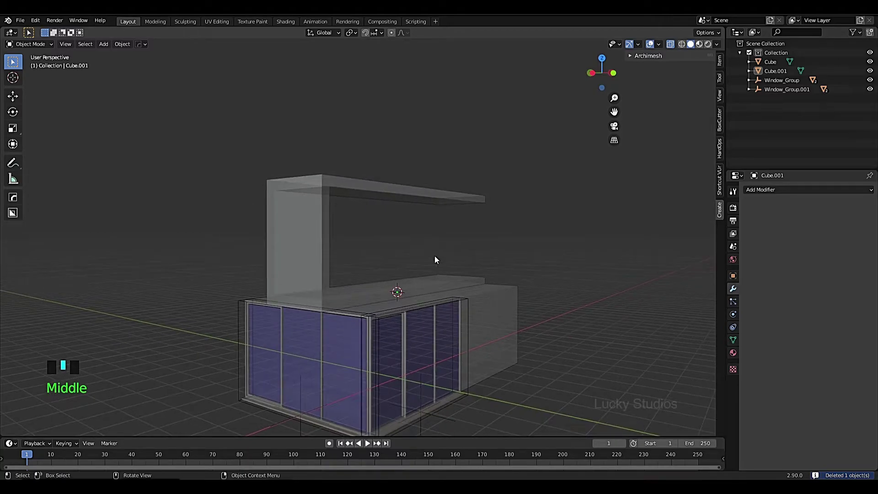
click(671, 45)
middle_drag(408, 221, 481, 265)
middle_drag(525, 293, 512, 279)
key(KP_3)
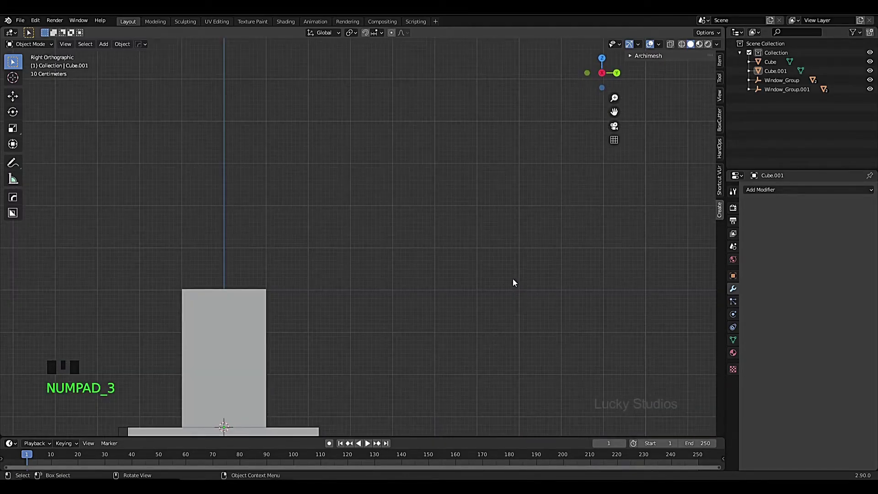
Scale the frame piece Cube.001 along Y so it spans the building's depth.
scroll(247, 370, down, 3)
scroll(253, 365, up, 2)
shift+middle_drag(253, 363, 349, 288)
click(334, 276)
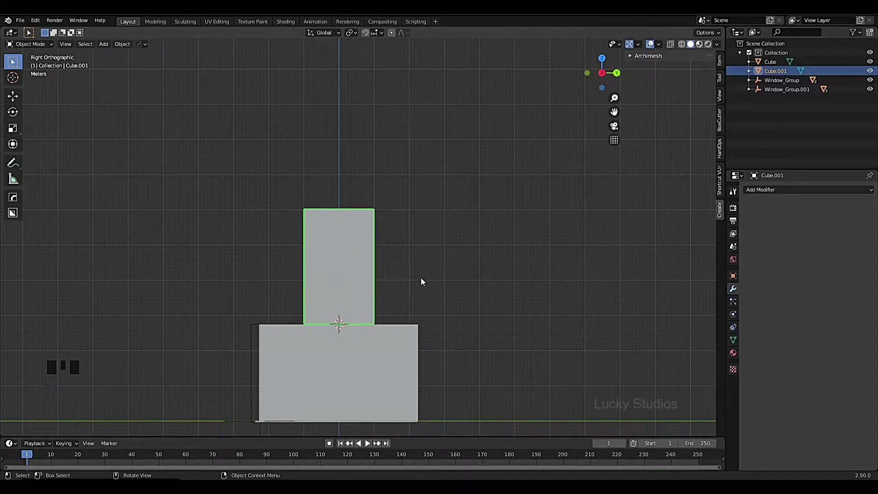
key(s)
key(y)
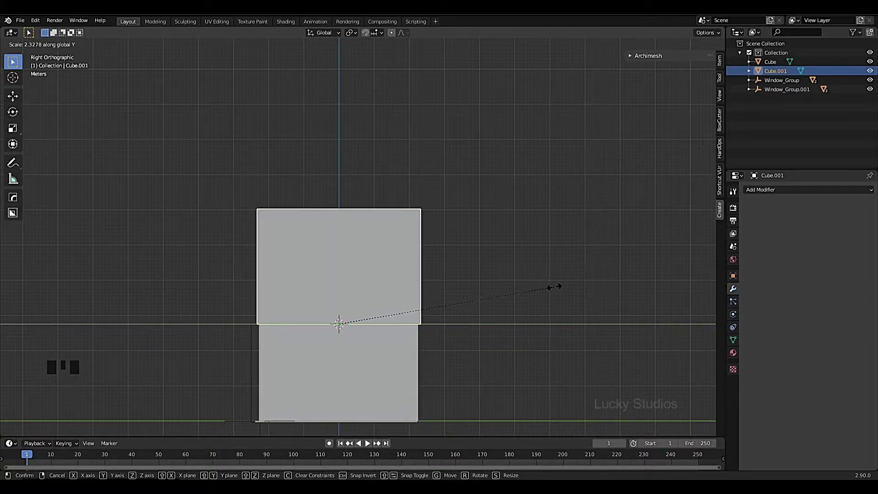
click(559, 286)
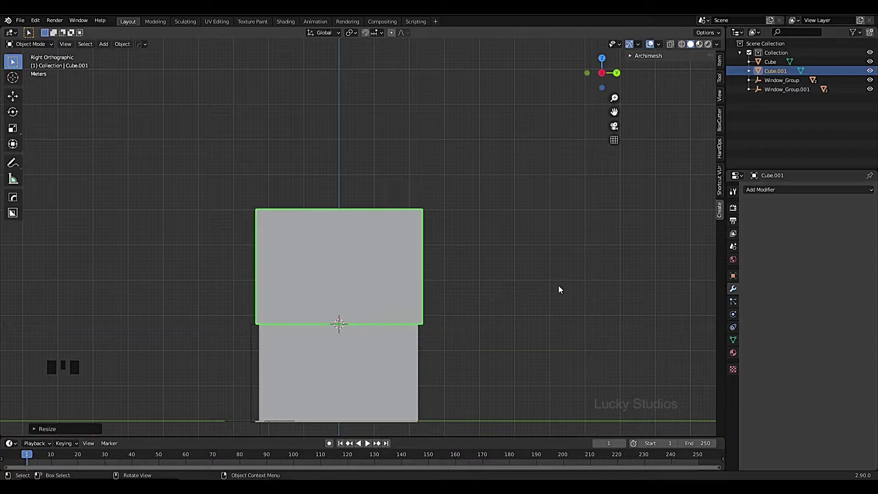
Orbit around the building to inspect the resized frame from above and the front.
scroll(498, 290, down, 3)
middle_drag(498, 290, 337, 360)
scroll(396, 339, up, 2)
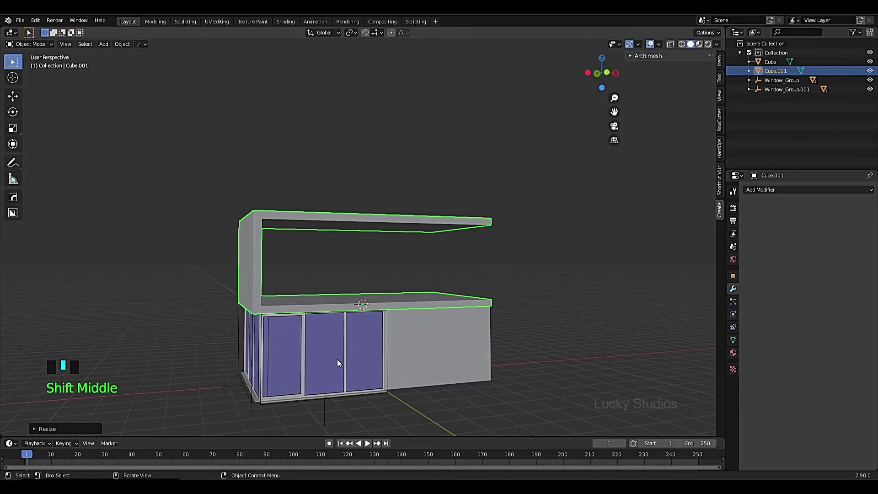
mouse_move(399, 326)
middle_down()
mouse_move(384, 320)
mouse_move(395, 338)
middle_up()
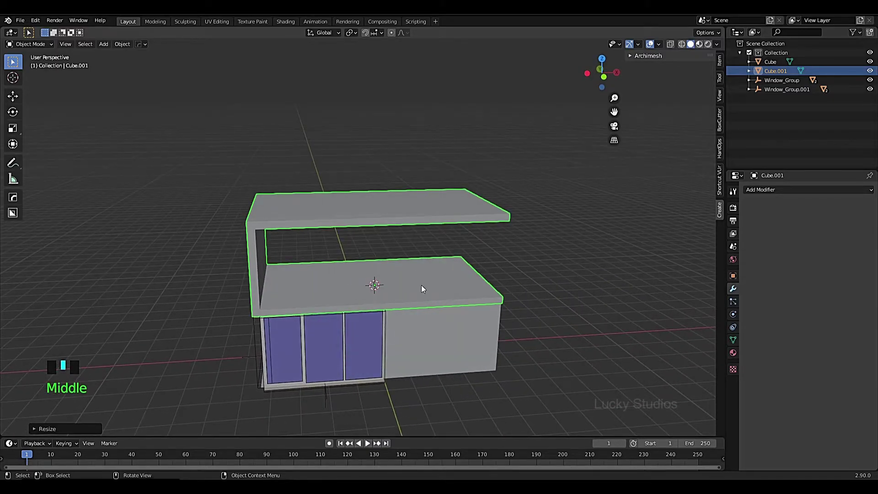
middle_drag(446, 297, 432, 274)
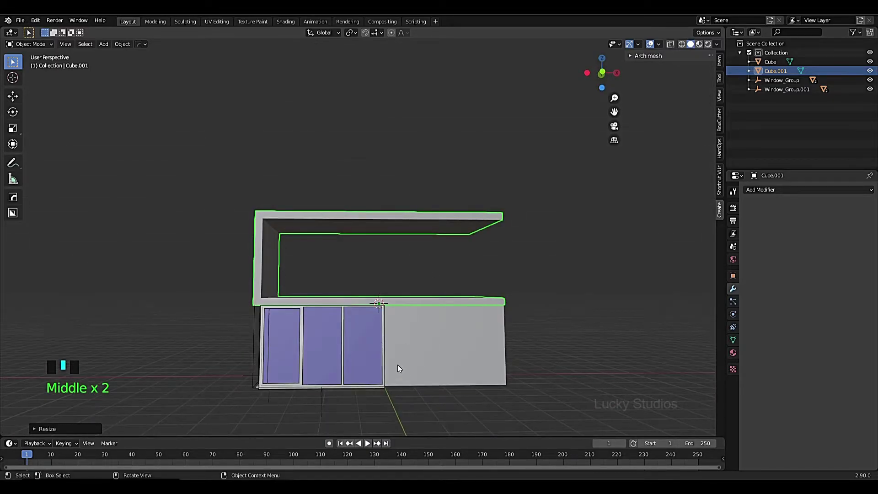
key(shift+a)
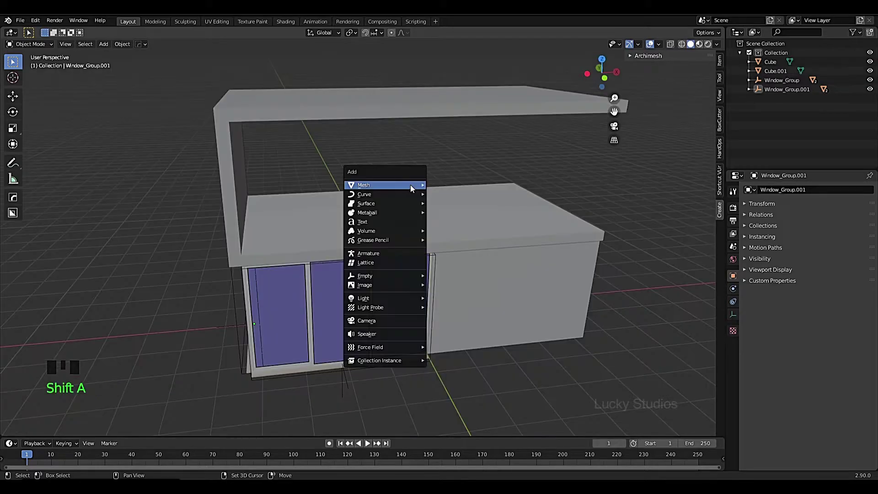
Add an Archimesh Panel Window and raise it along Z onto the upper floor in front view.
mouse_move(411, 185)
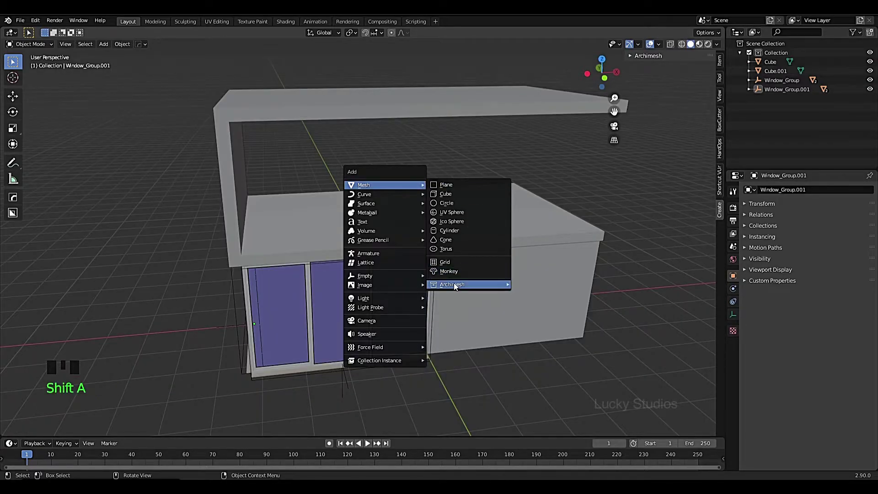
mouse_move(453, 283)
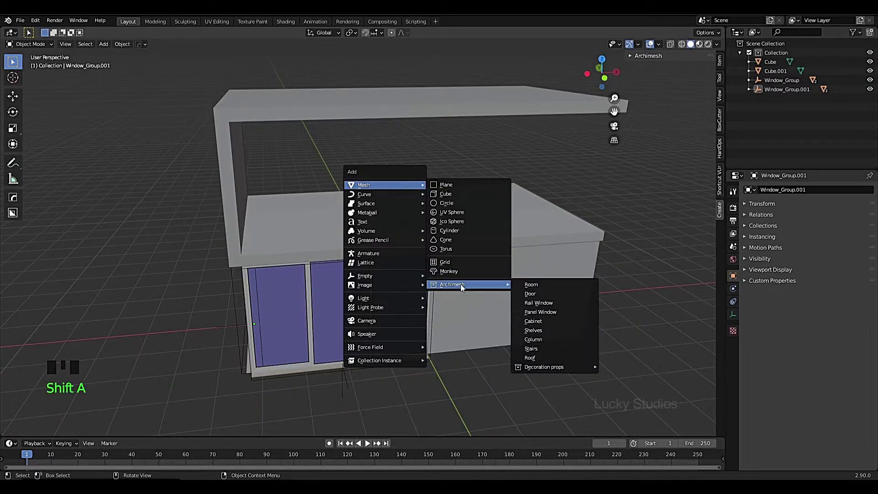
click(541, 311)
scroll(489, 257, down, 3)
middle_drag(482, 245, 331, 266)
key(KP_1)
scroll(475, 221, up, 5)
scroll(324, 270, up, 2)
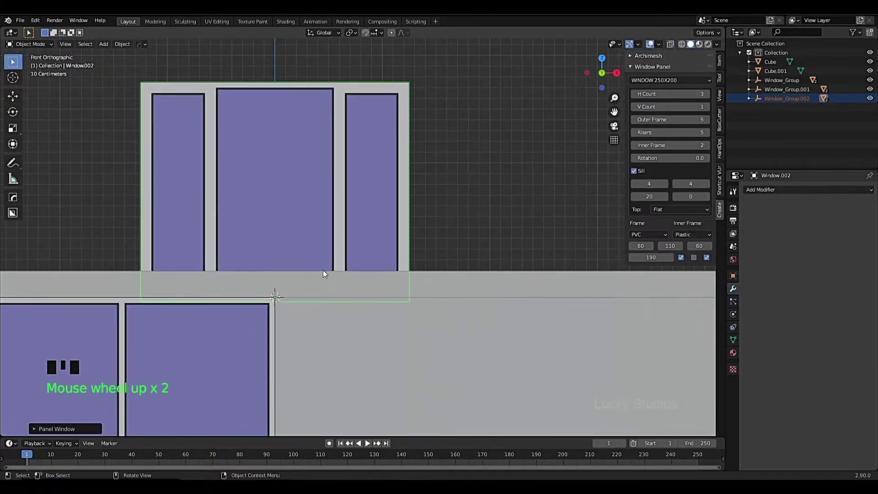
key(g)
key(z)
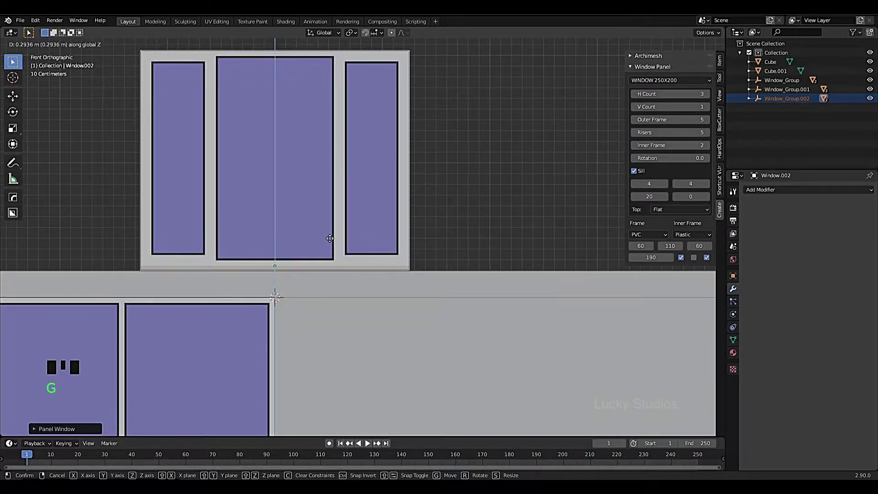
click(330, 243)
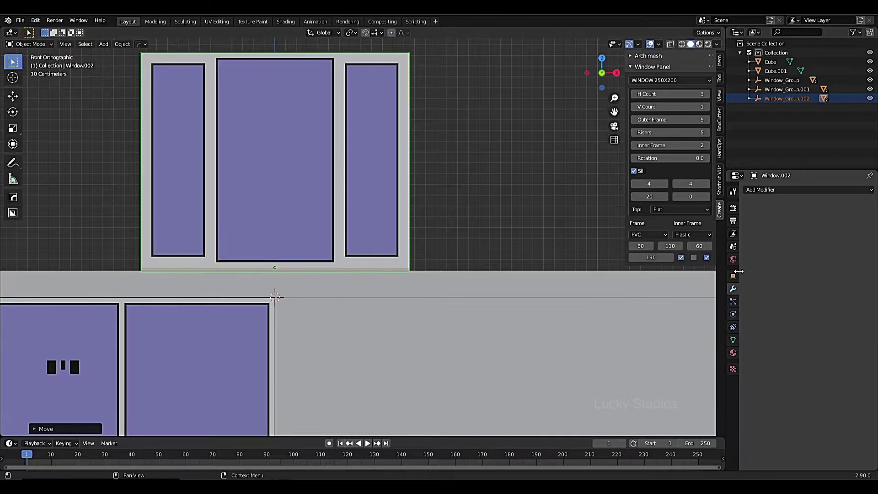
Set the window's sill to 265, all three frame widths to 145, and untick the last option.
click(660, 257)
text(265)
key(Return)
scroll(252, 211, down, 3)
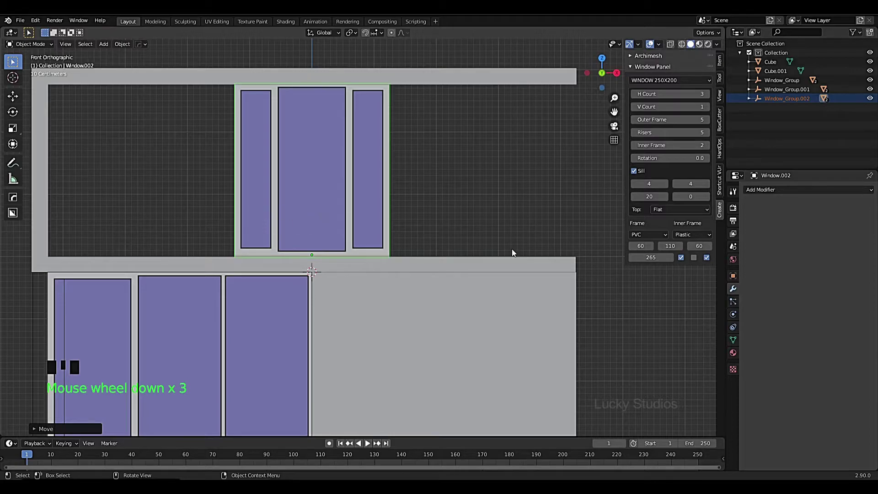
click(640, 246)
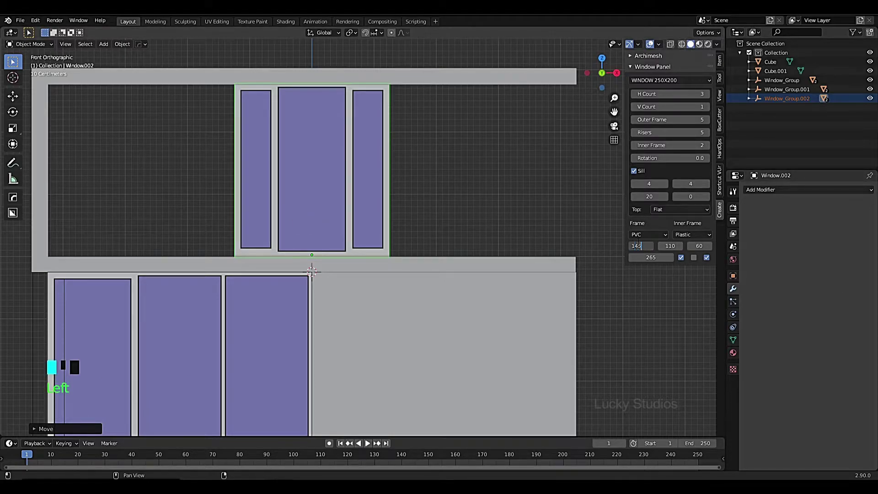
key(Return)
double_click(670, 245)
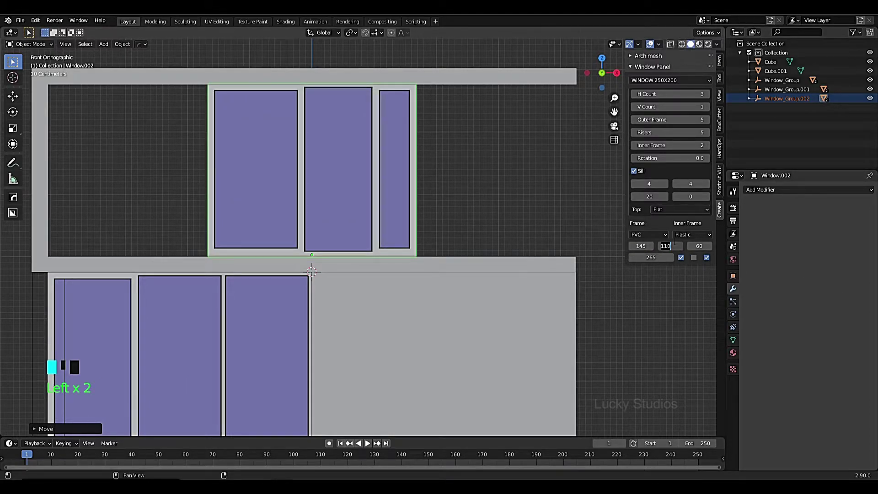
key(Return)
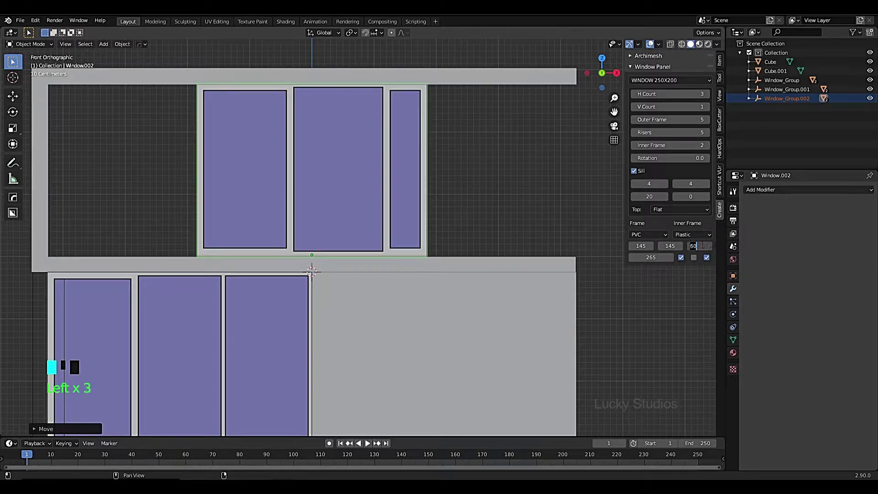
key(Return)
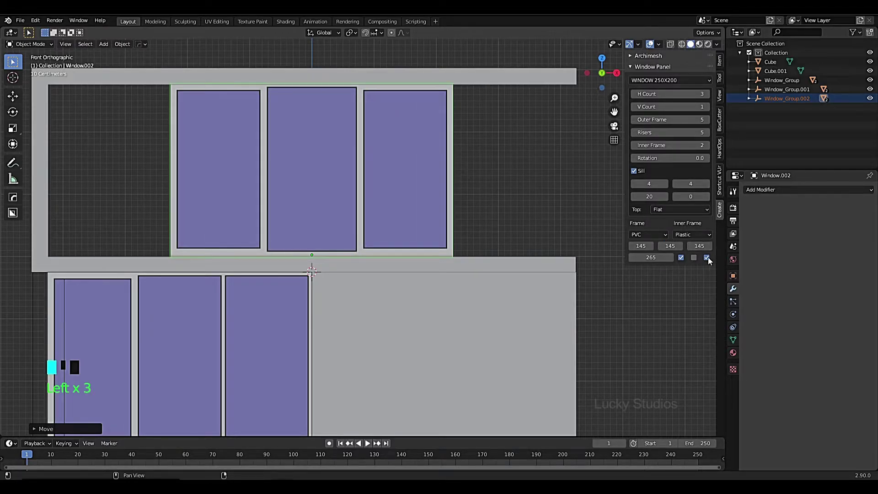
click(707, 258)
scroll(315, 144, down, 3)
middle_drag(314, 144, 384, 181)
Rotate the upper window 90° about Z in top view.
key(KP_7)
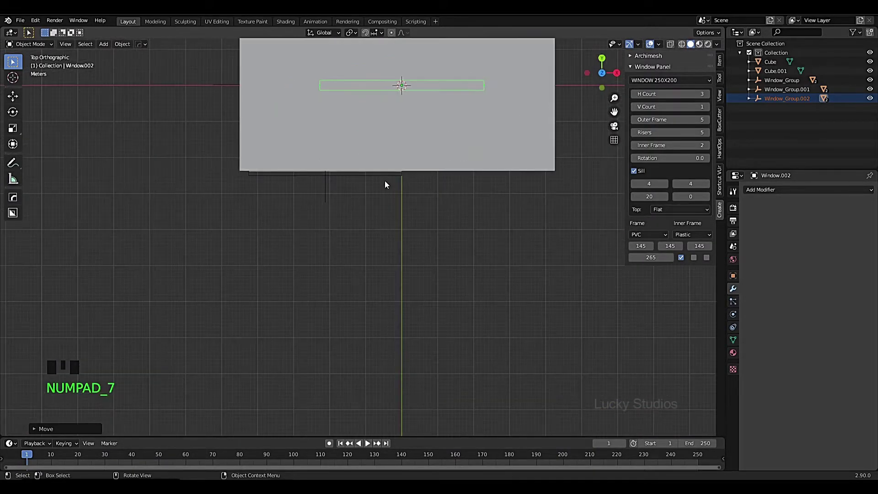
scroll(385, 181, down, 2)
key(r)
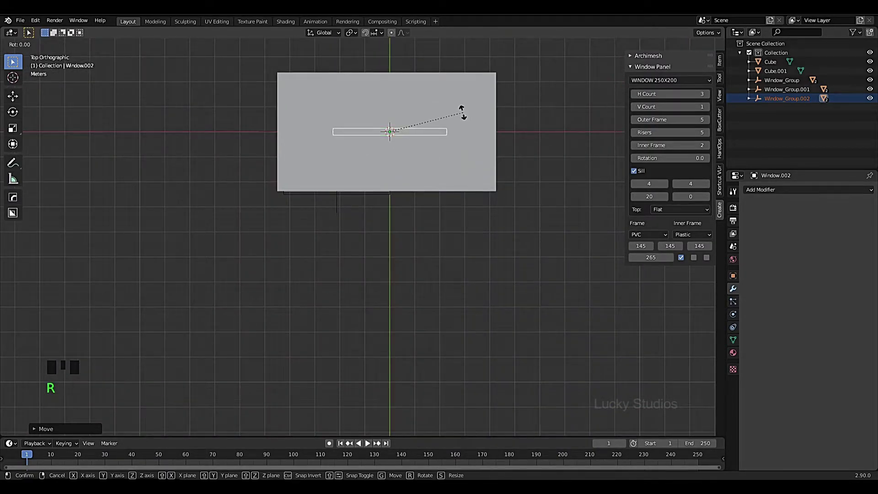
key(z)
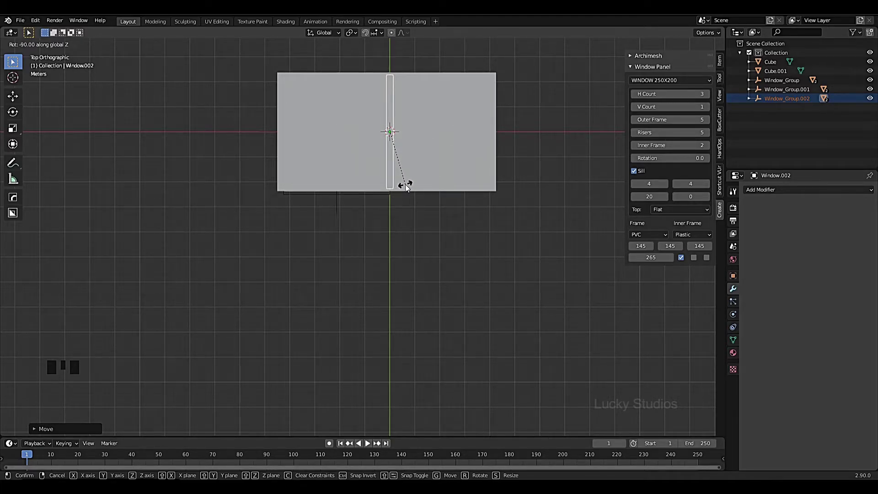
click(406, 188)
scroll(413, 176, up, 3)
shift+middle_drag(413, 176, 421, 280)
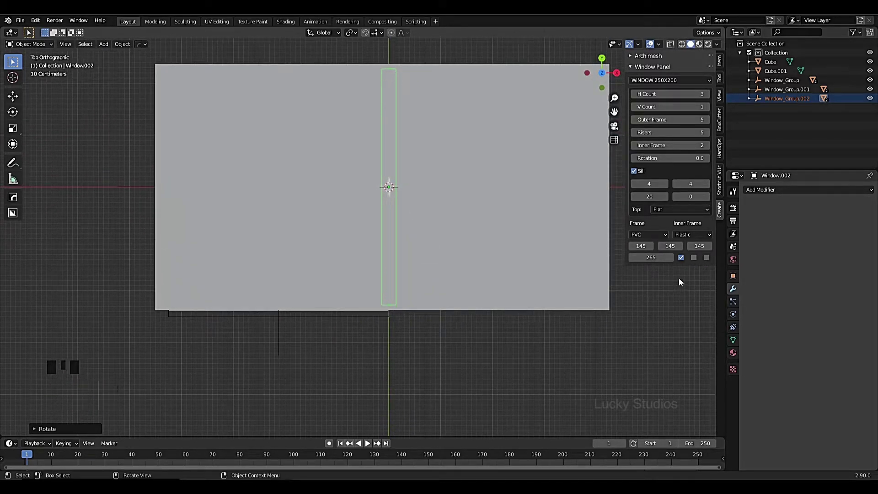
Widen the window's first and third frame widths to 155.
click(641, 246)
text(155)
key(Return)
click(699, 246)
text(155)
key(Return)
Rotate the window back by -90° about the vertical axis.
key(r)
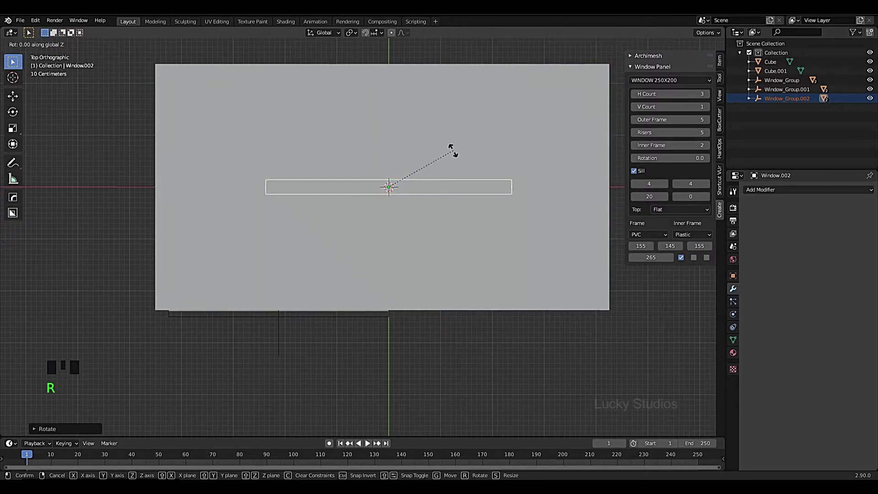
click(442, 288)
scroll(421, 286, down, 2)
middle_drag(421, 286, 450, 258)
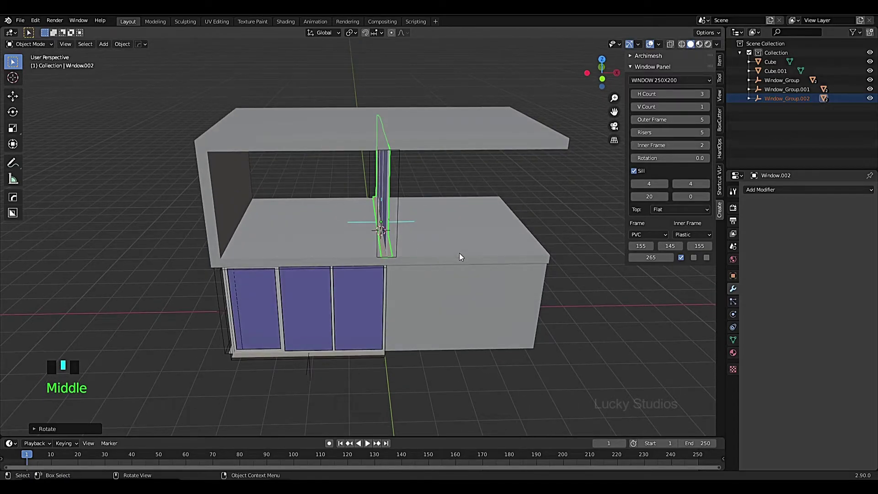
Reselect the upper window and place the 3D cursor on the upper slab edge.
click(471, 239)
key(ctrl+z)
scroll(489, 115, up, 2)
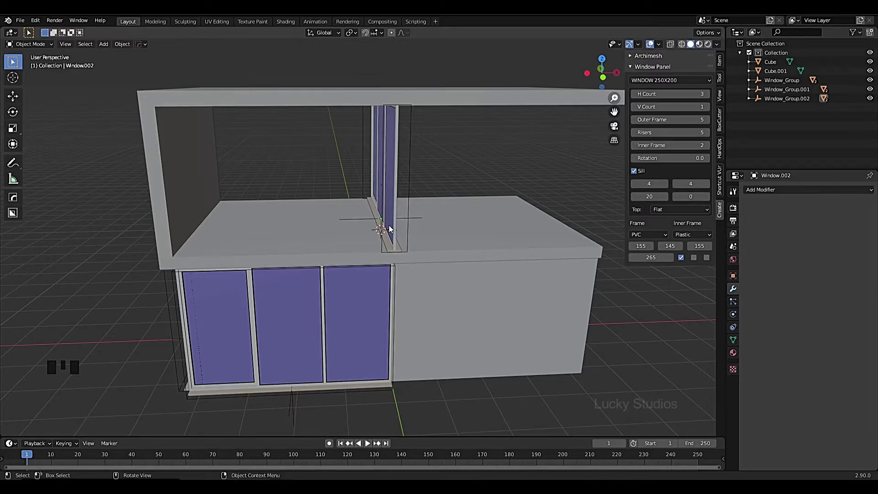
shift+right_click(500, 254)
middle_drag(501, 251, 510, 271)
Add another Archimesh Panel Window at the 3D cursor.
key(shift+a)
mouse_move(500, 237)
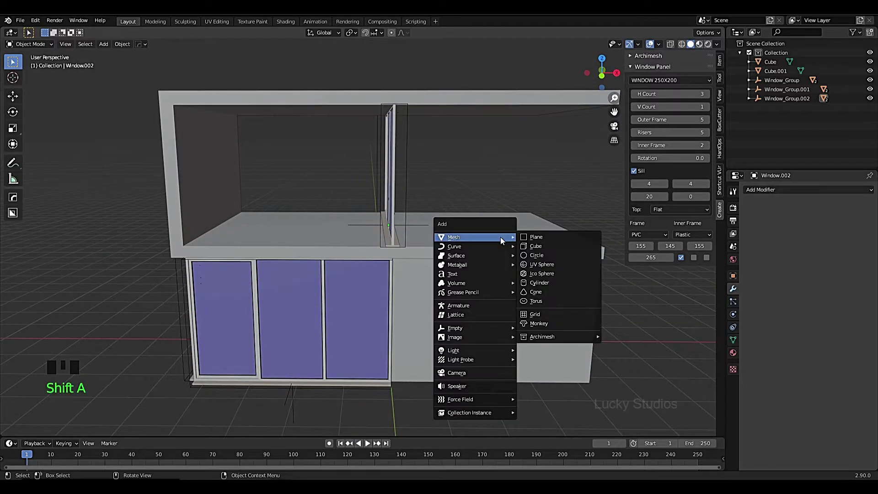
mouse_move(555, 336)
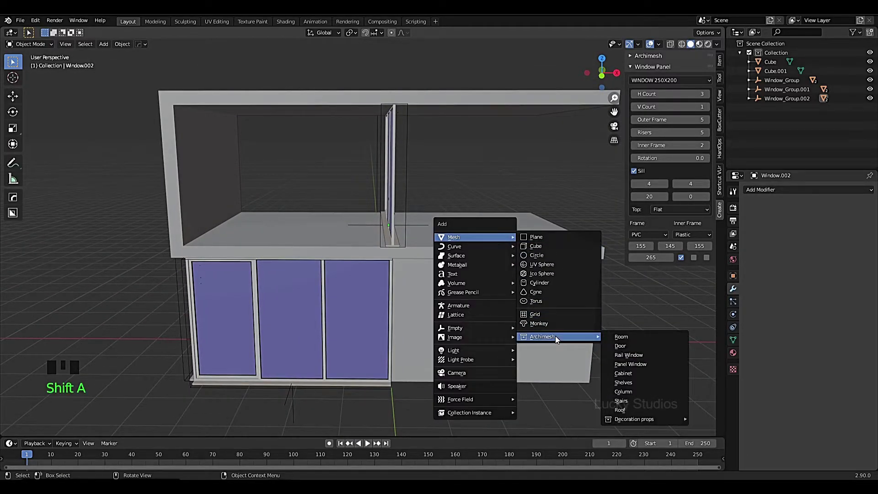
click(624, 362)
scroll(513, 224, down, 2)
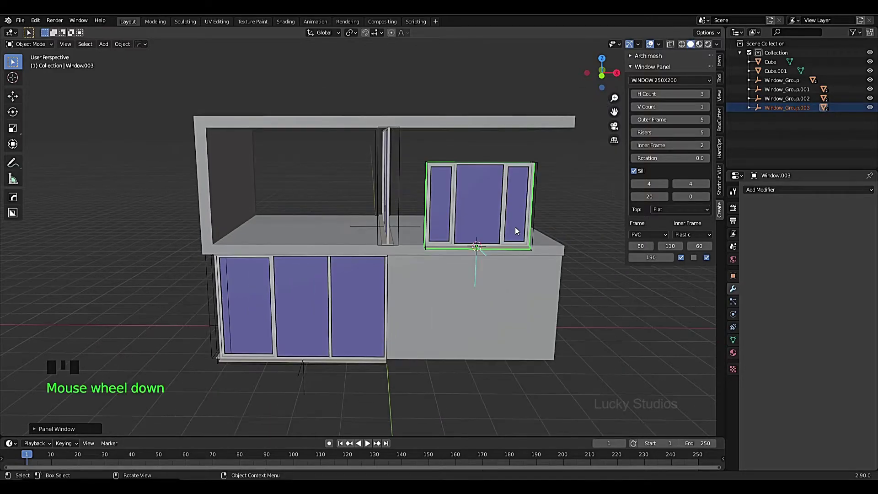
scroll(515, 227, up, 3)
shift+middle_drag(528, 239, 469, 255)
Raise the new window vertically onto the upper slab in front view.
key(KP_1)
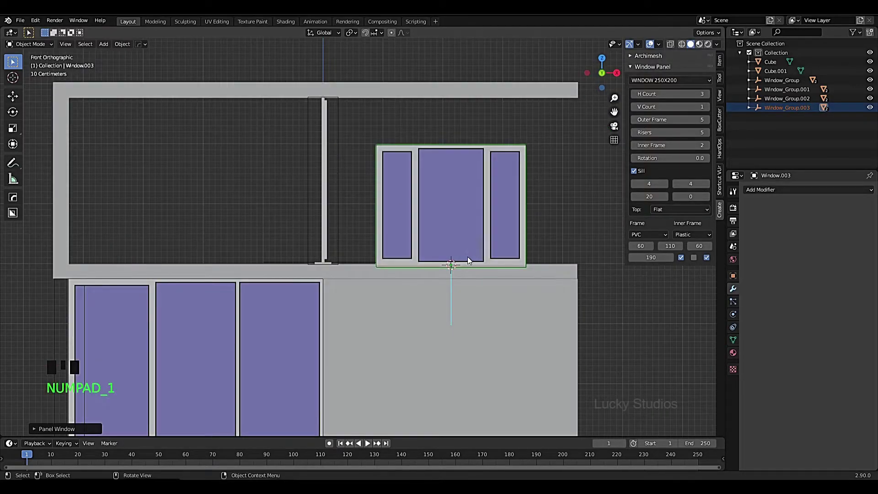
scroll(467, 260, up, 4)
scroll(511, 273, down, 1)
shift+middle_drag(511, 274, 474, 263)
scroll(473, 265, up, 1)
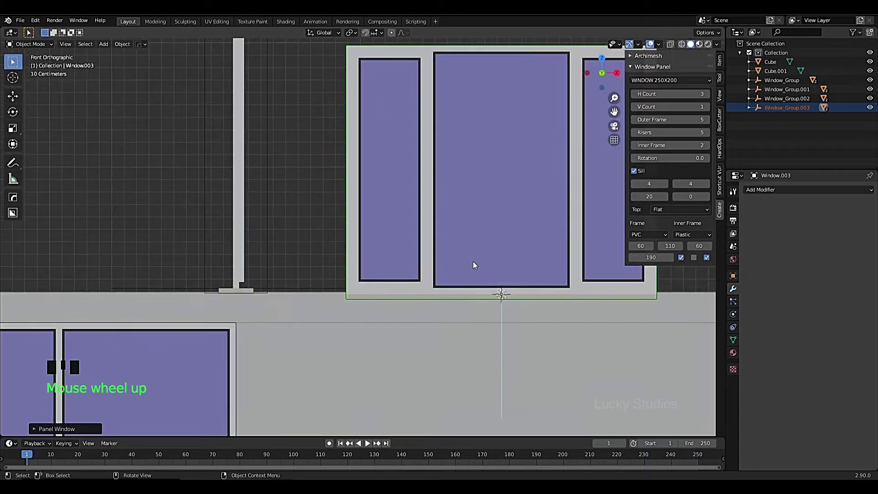
key(g)
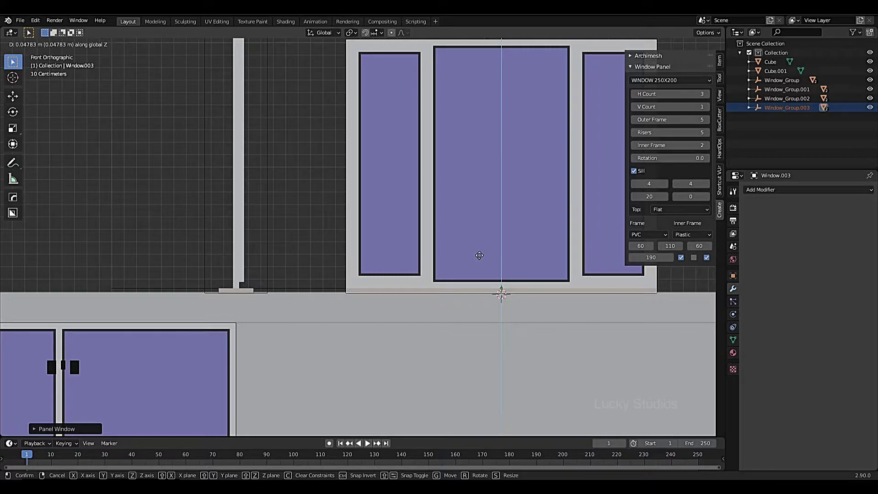
click(479, 255)
Set the new window's sill to 265.
click(657, 257)
text(265)
key(Return)
scroll(575, 259, down, 4)
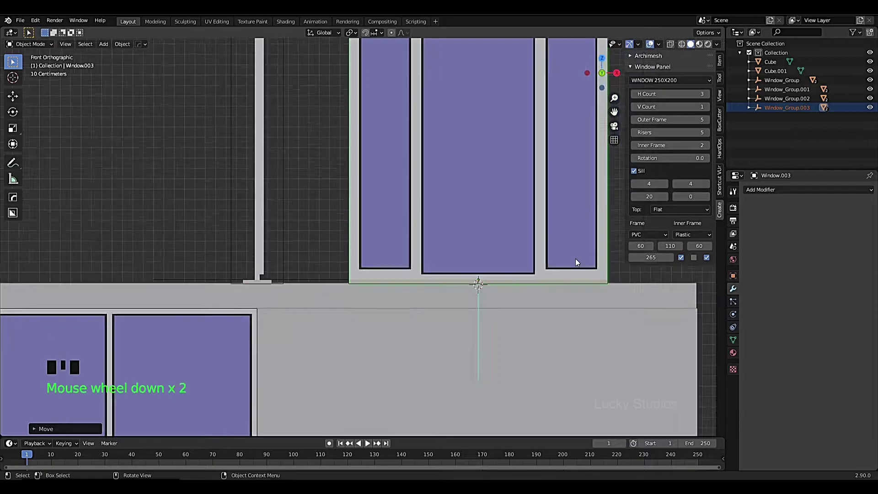
Set the frame widths to 135, 145 and 135.
click(643, 247)
text(135)
key(Return)
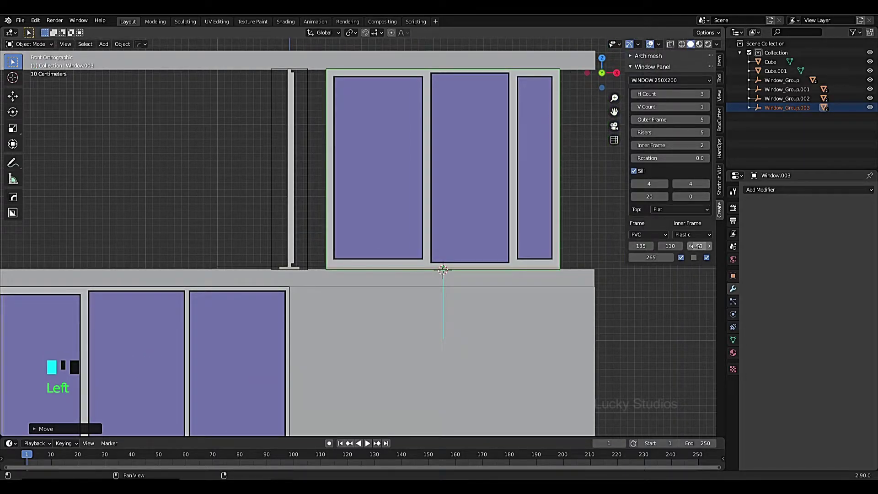
click(697, 246)
text(135)
key(Return)
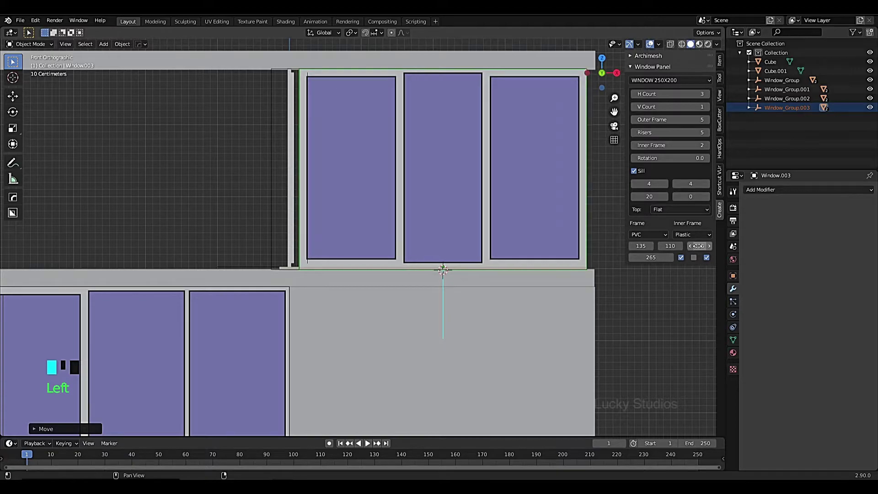
double_click(672, 246)
text(145)
key(Return)
Check the window in perspective and begin re-editing the middle frame width.
scroll(556, 227, down, 3)
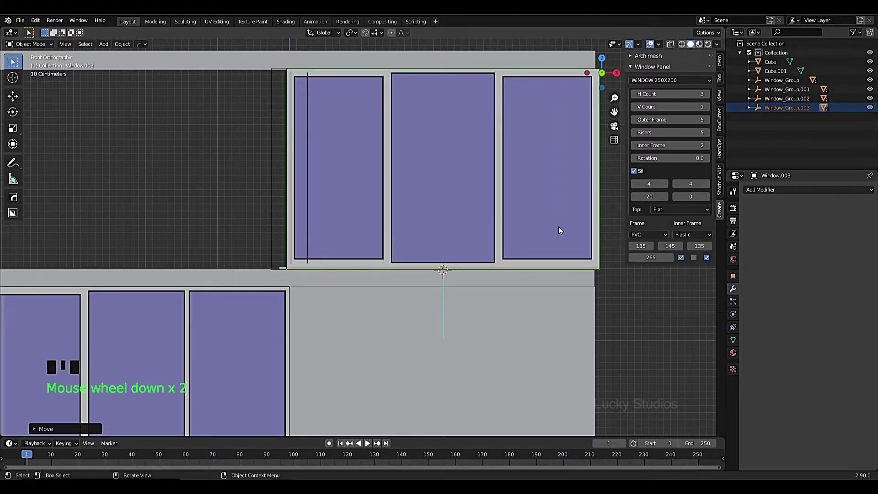
scroll(548, 235, up, 2)
middle_drag(512, 234, 533, 251)
scroll(558, 239, down, 1)
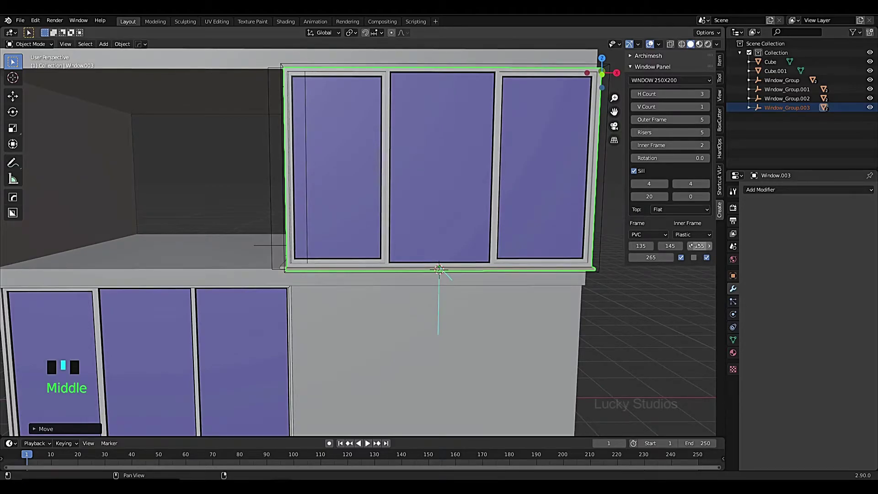
click(674, 246)
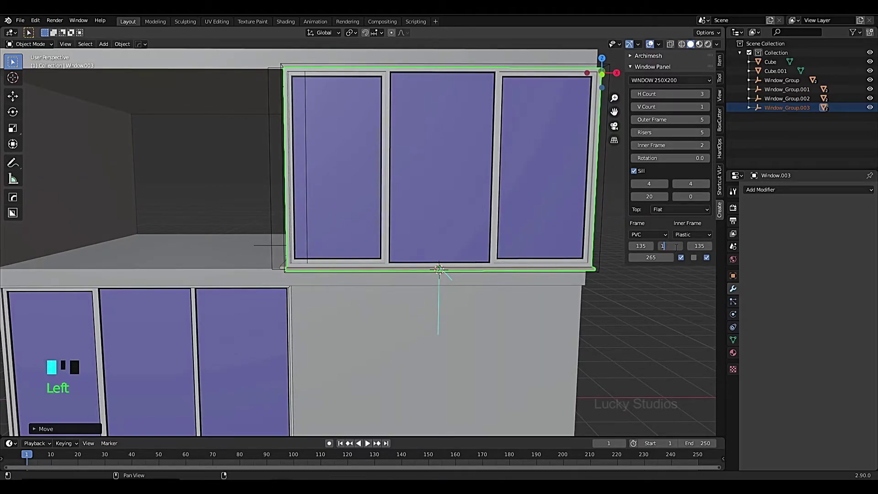
Change the middle frame width to 140, then settle it at 135.
key(Return)
scroll(500, 219, down, 2)
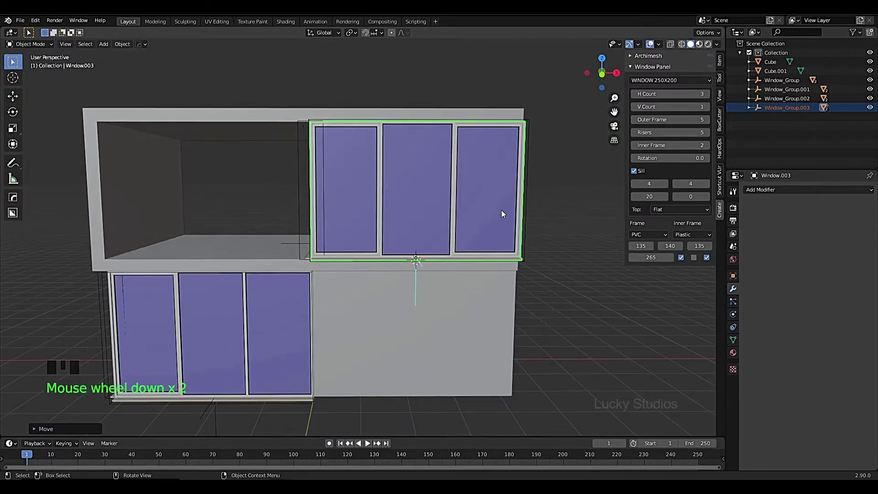
click(669, 246)
key(Return)
scroll(457, 193, up, 2)
middle_drag(457, 193, 448, 247)
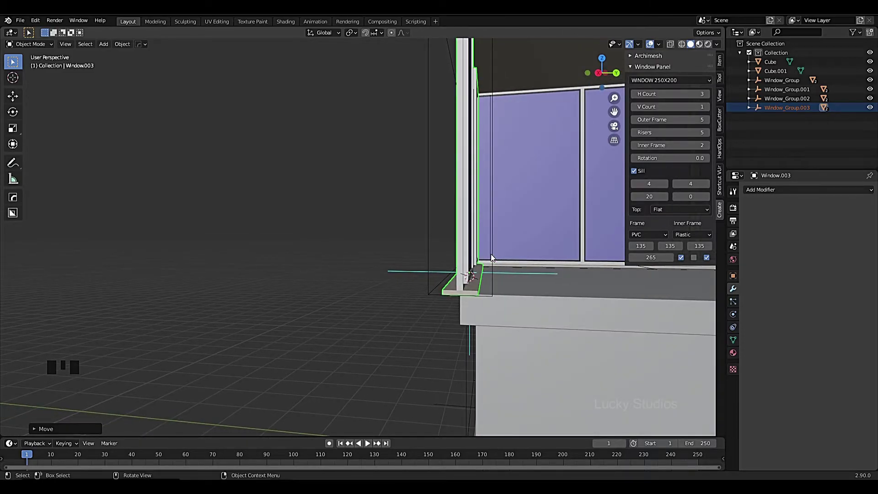
Nudge the upper window about 0.027 m along Y to sit flush with the slab.
key(g)
key(y)
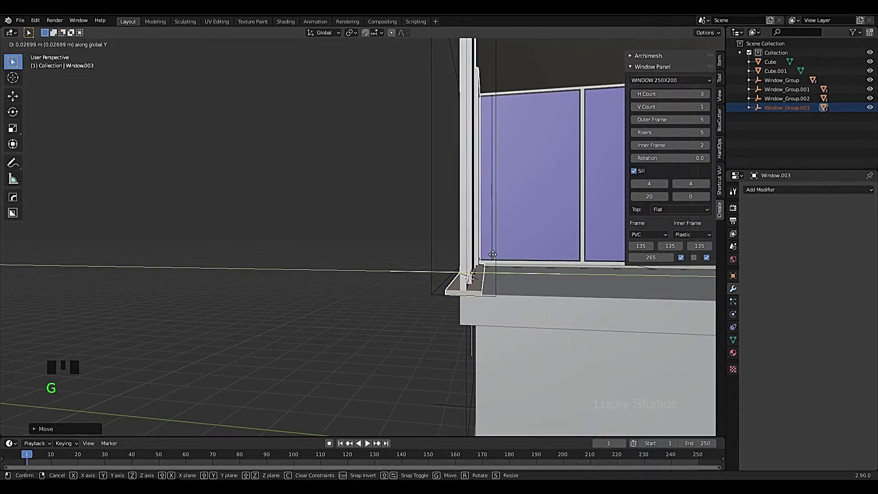
click(497, 257)
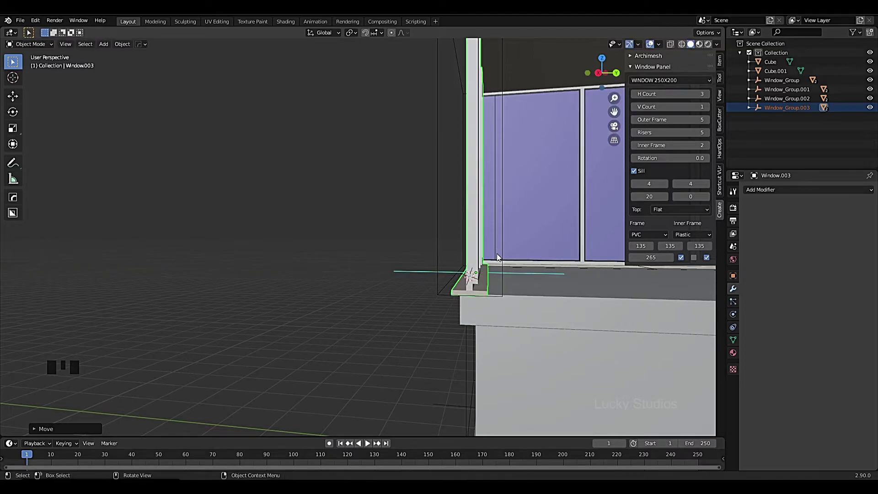
scroll(498, 257, down, 3)
middle_drag(409, 193, 371, 200)
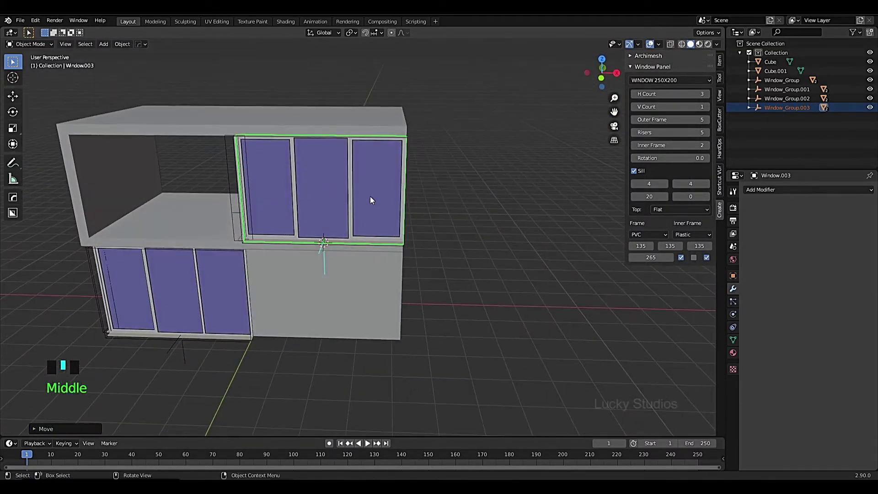
Turn the building to a frontal view and select the lower block.
scroll(369, 196, down, 3)
scroll(416, 269, up, 4)
middle_drag(415, 269, 440, 150)
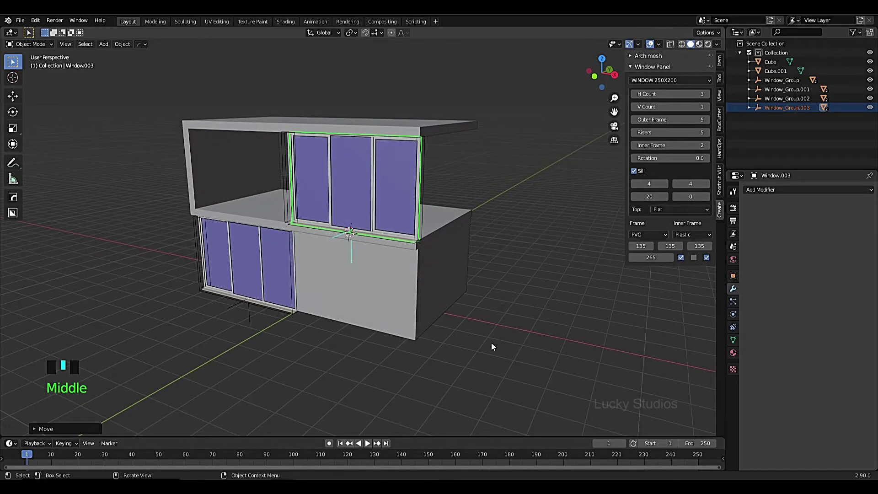
middle_drag(470, 325, 473, 320)
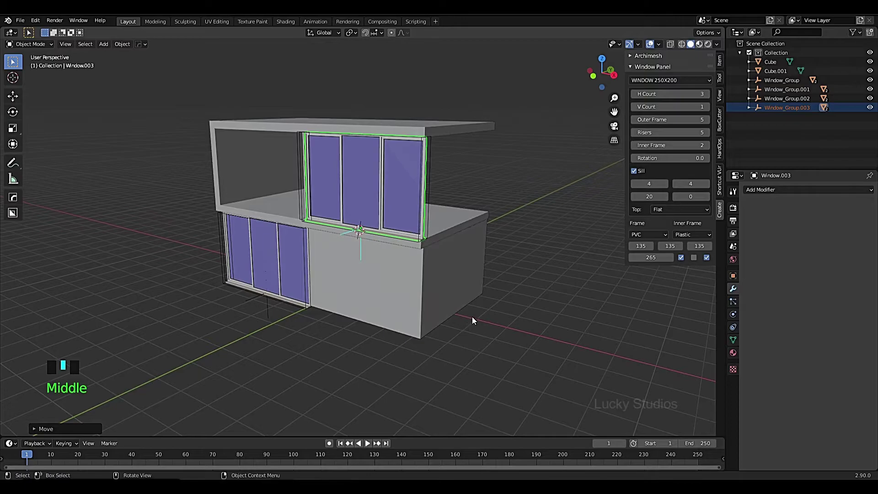
click(455, 288)
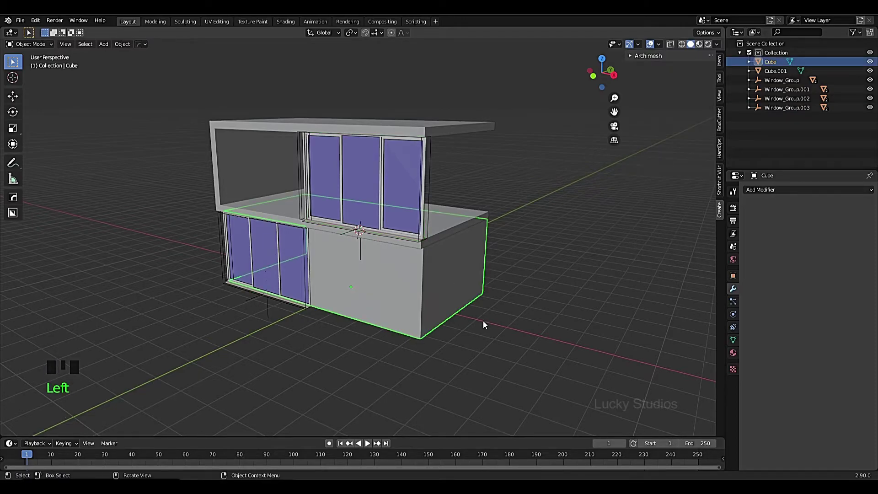
In Edit Mode with edge select, box-select the lower block's bottom outer edge.
key(Tab)
scroll(475, 323, up, 4)
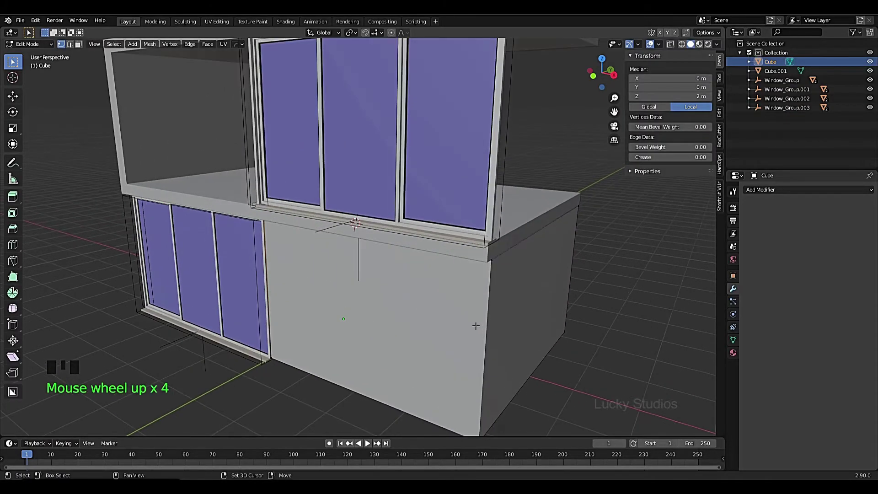
shift+scroll(305, 189, up, 2)
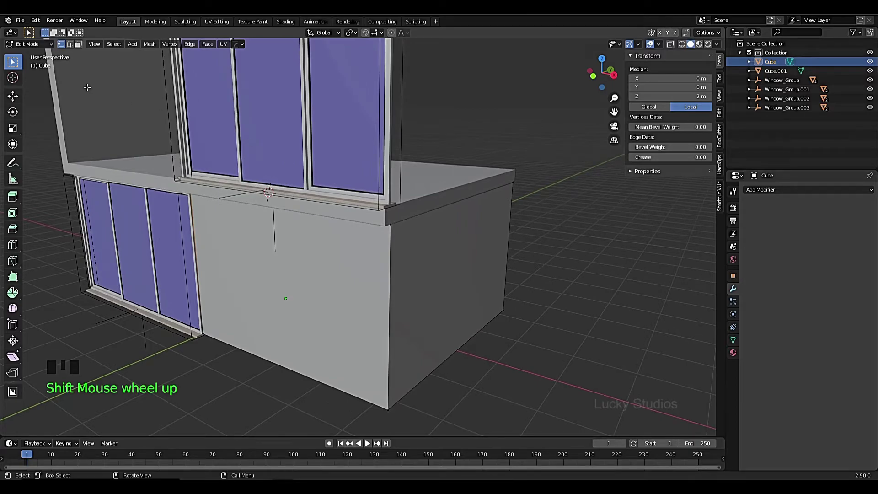
click(70, 44)
drag(447, 323, 480, 377)
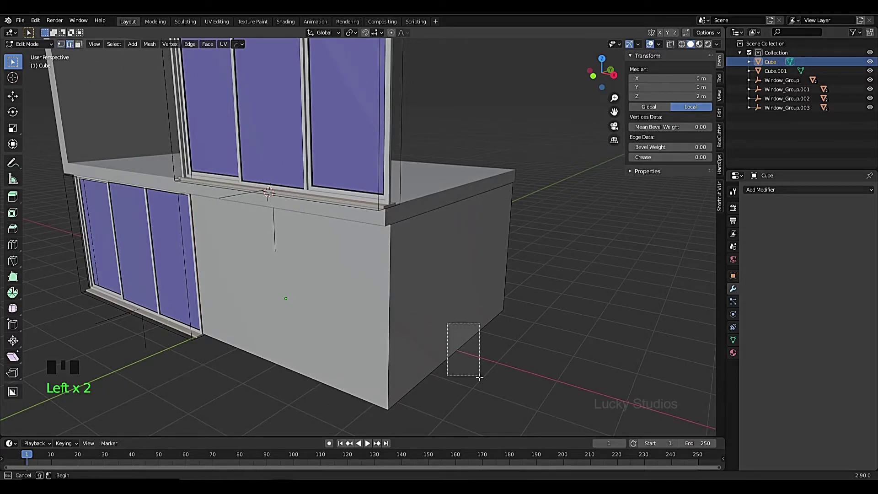
middle_drag(479, 374, 470, 369)
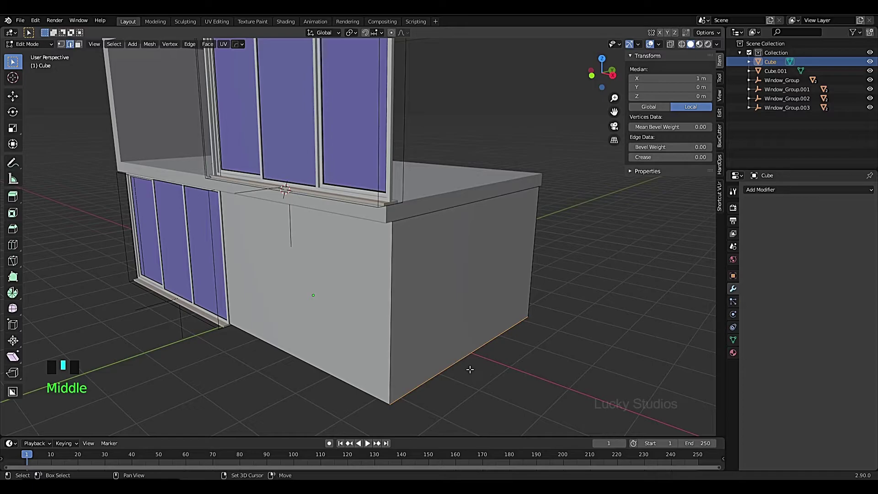
Snap the 3D cursor to the selected edge and return to Object Mode.
key(shift+s)
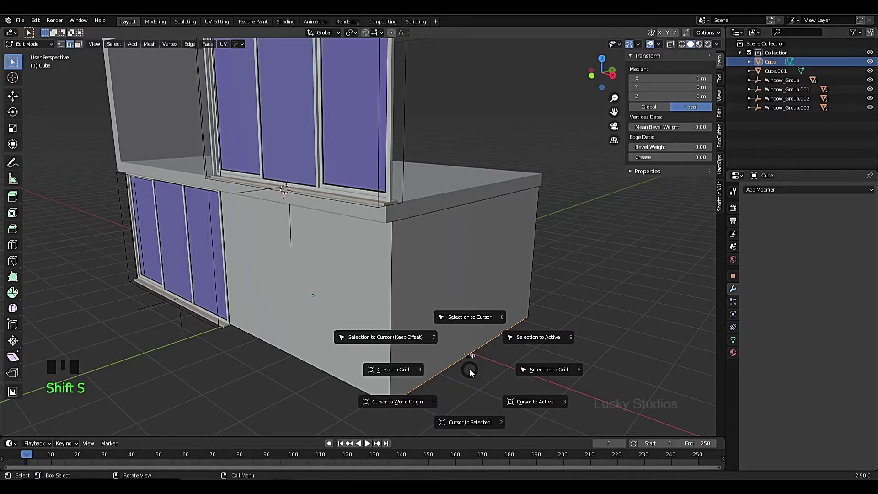
click(463, 422)
scroll(474, 373, down, 2)
middle_drag(476, 376, 363, 273)
key(Tab)
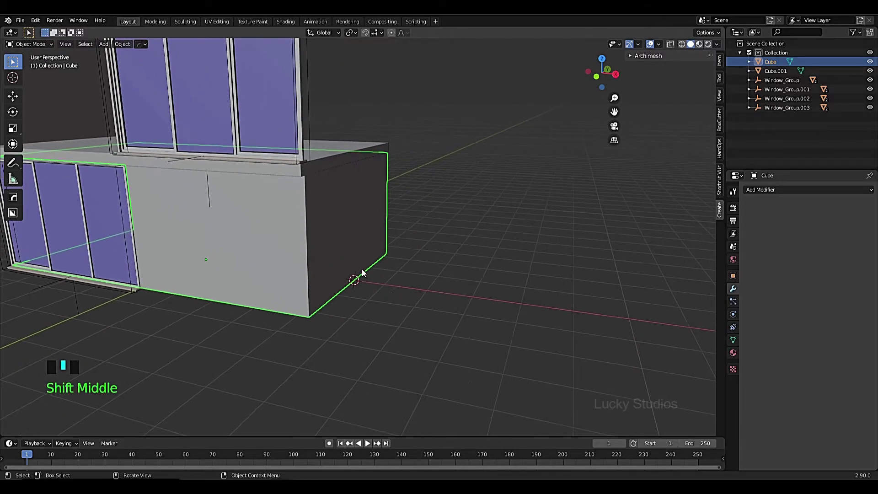
Add a new cube and lift its geometry 1 m up along Z onto the ground.
key(shift+a)
mouse_move(398, 285)
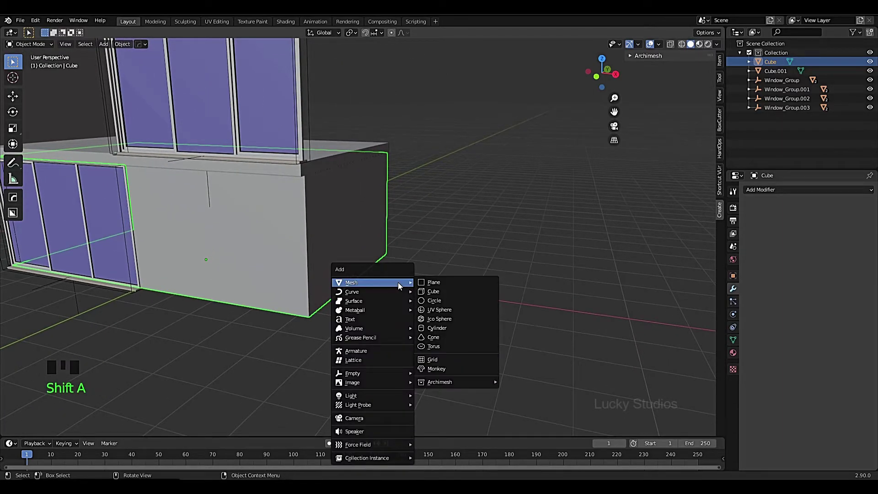
click(433, 291)
middle_drag(421, 302, 441, 294)
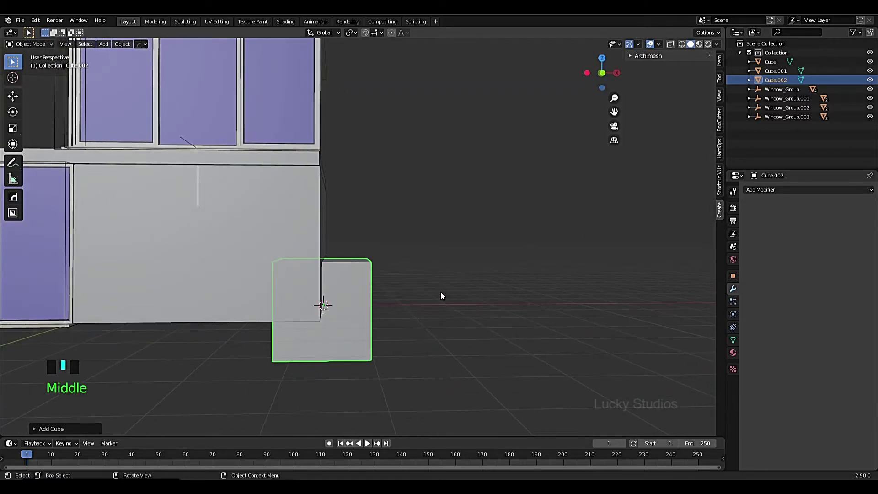
key(Tab)
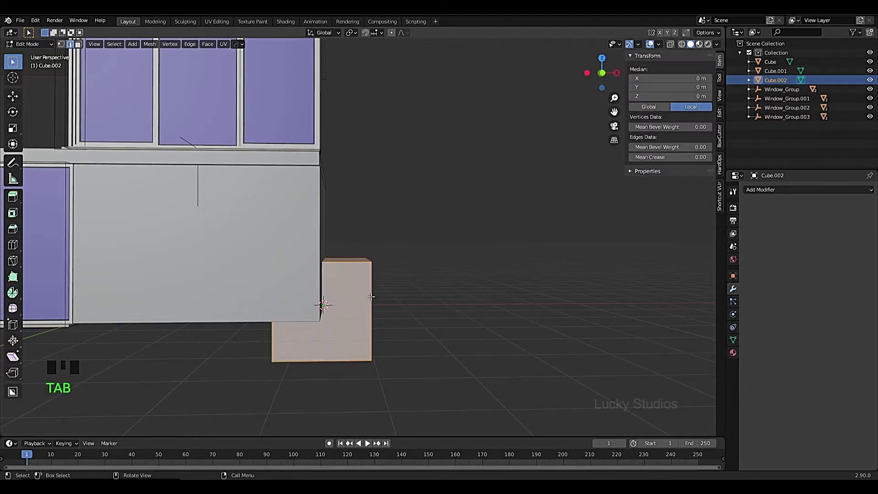
middle_drag(369, 297, 360, 288)
key(g)
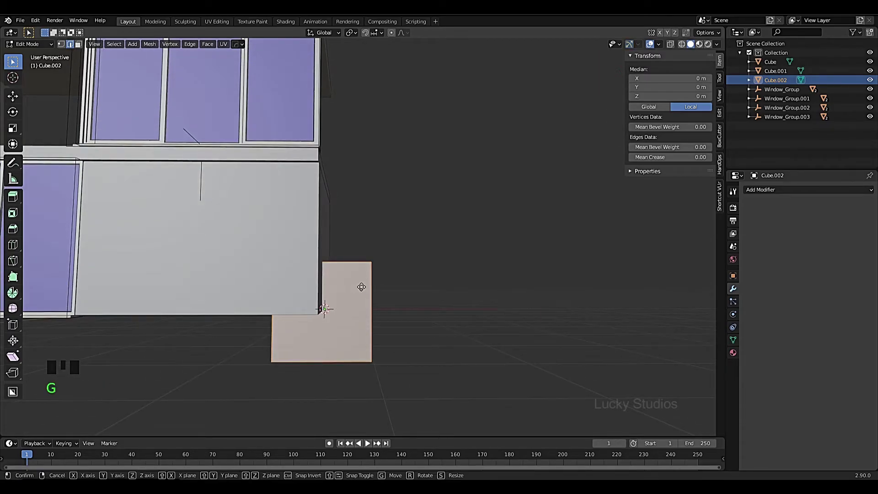
key(z)
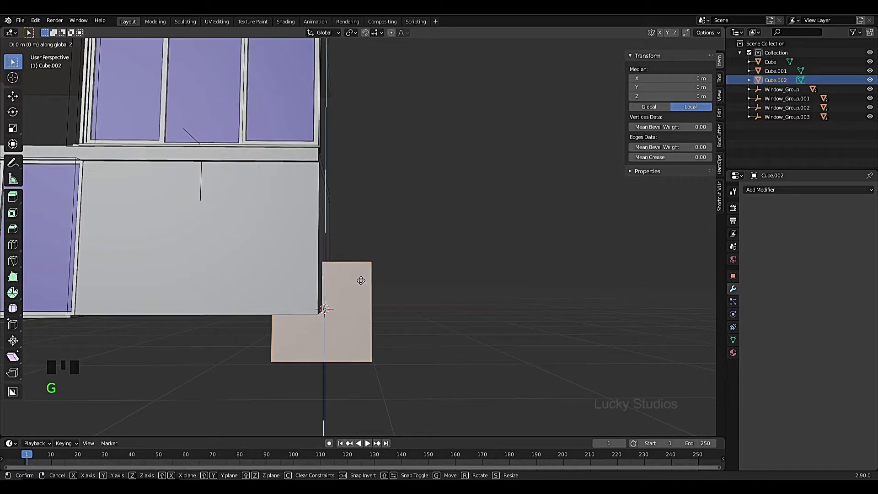
click(358, 251)
Shift the cube 1 m along X to sit beside the building, then leave Edit Mode.
scroll(356, 263, up, 2)
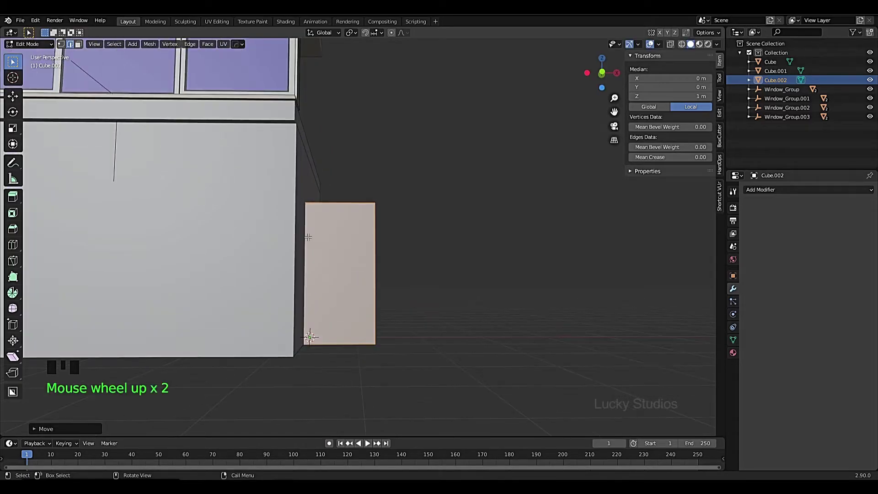
shift+middle_drag(411, 290, 435, 304)
key(g)
key(x)
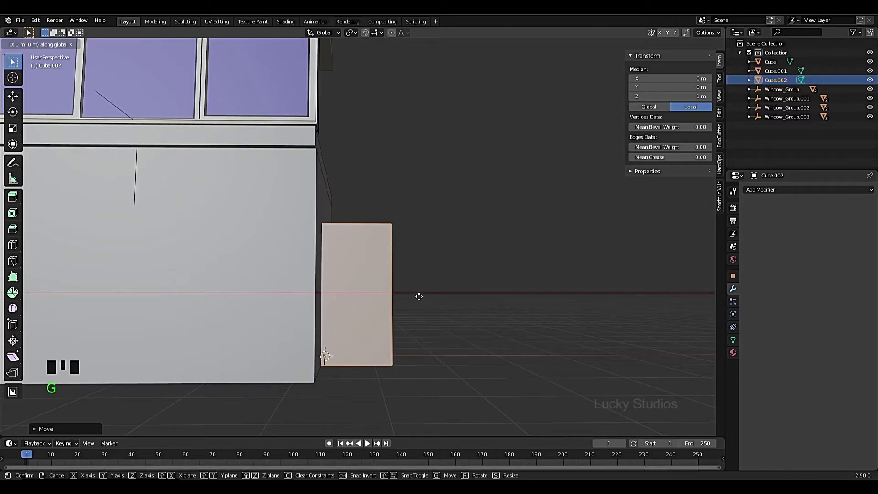
click(468, 295)
scroll(375, 294, down, 1)
middle_drag(375, 294, 397, 266)
mouse_move(389, 306)
middle_down()
mouse_move(376, 309)
mouse_move(400, 298)
middle_up()
key(Tab)
scroll(401, 297, down, 2)
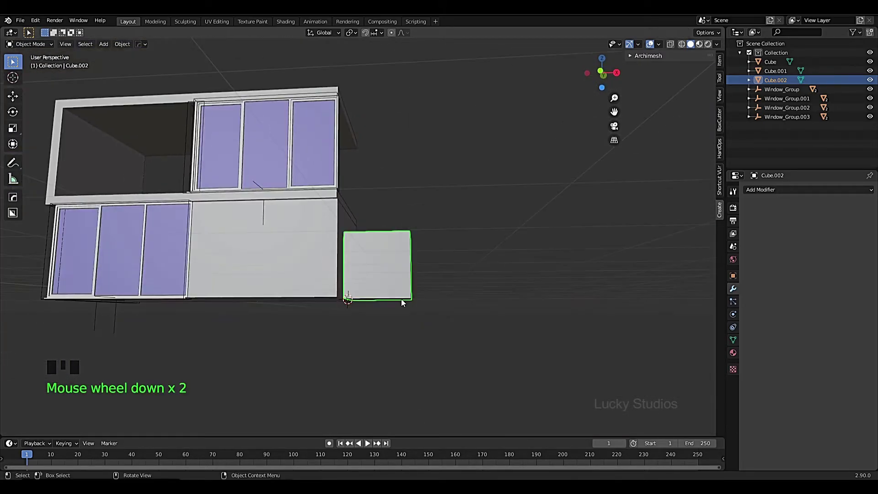
Scale the new cube and switch to a front orthographic view.
key(s)
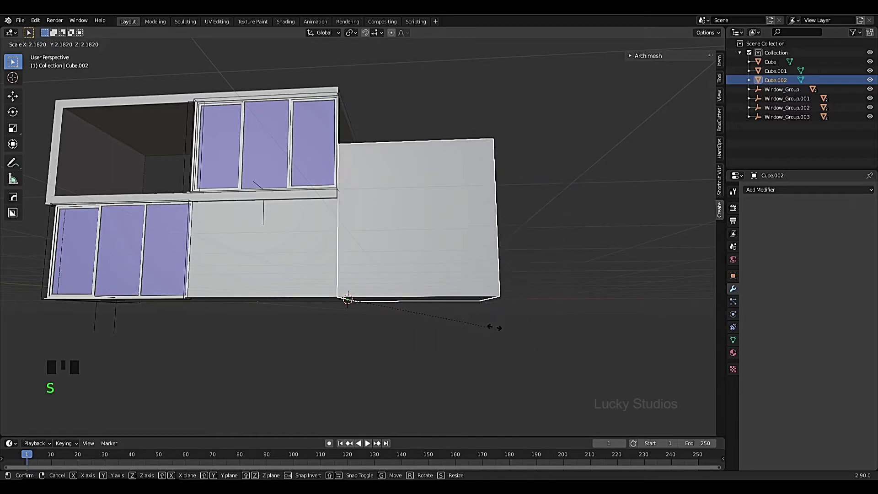
click(431, 285)
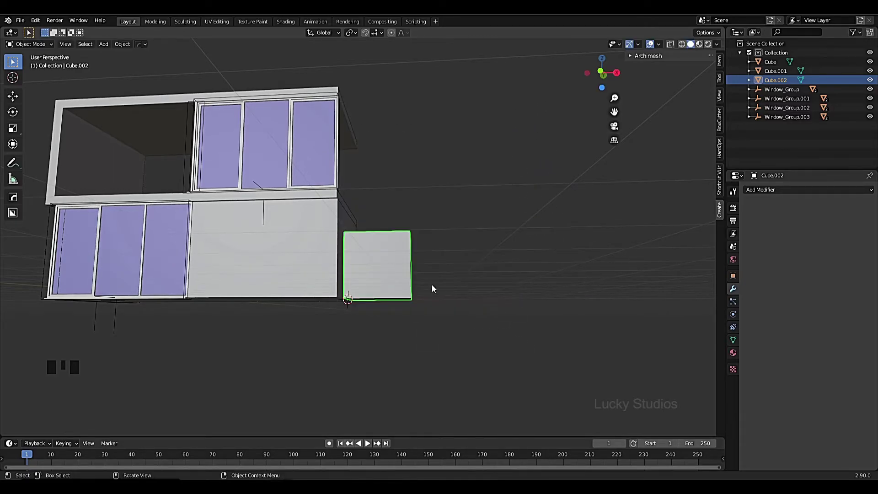
scroll(442, 293, up, 2)
middle_drag(442, 293, 478, 286)
key(KP_1)
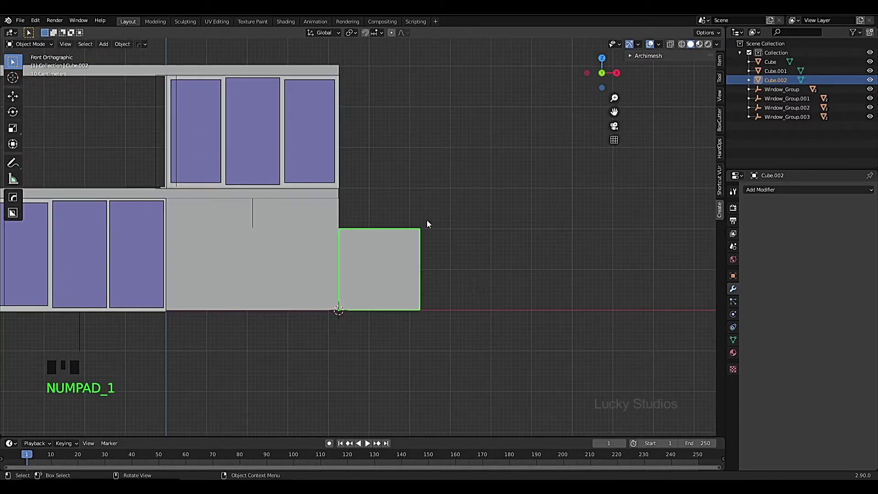
middle_drag(430, 226, 471, 220)
key(KP_1)
In wireframe vertex mode, push the cube's right-side vertices out along X to widen it.
key(Tab)
scroll(448, 234, up, 2)
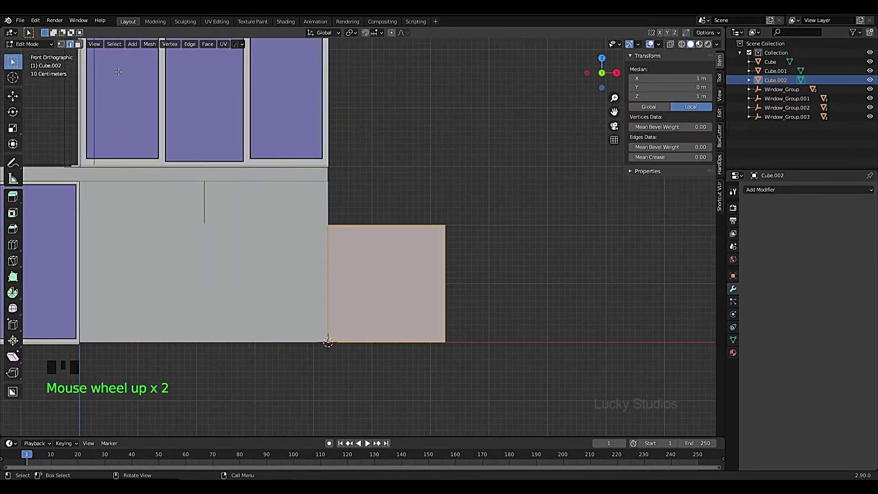
click(63, 44)
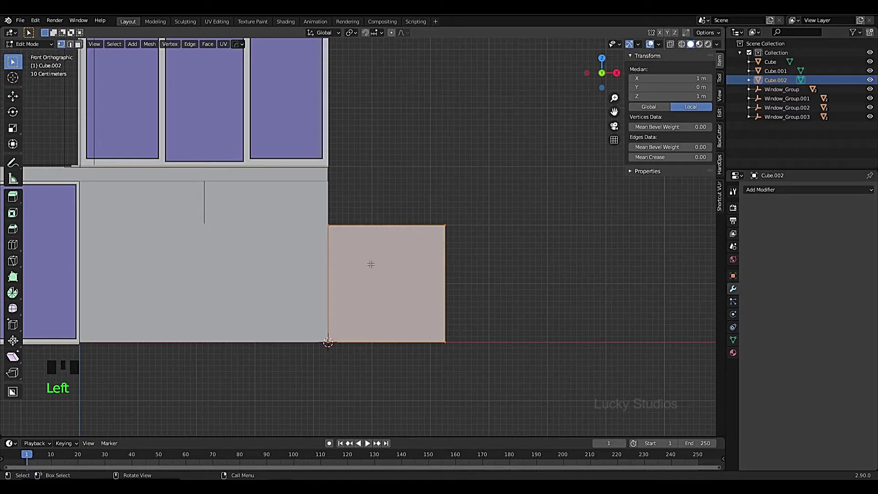
key(z)
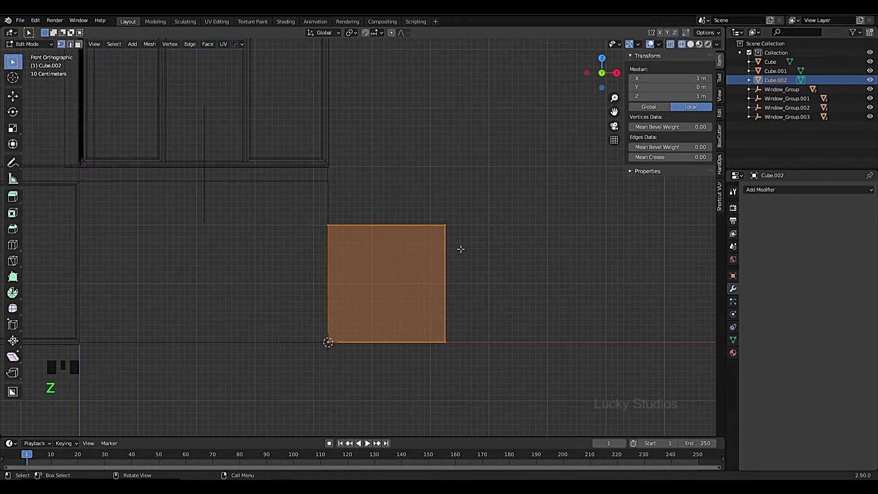
click(417, 162)
drag(418, 163, 484, 387)
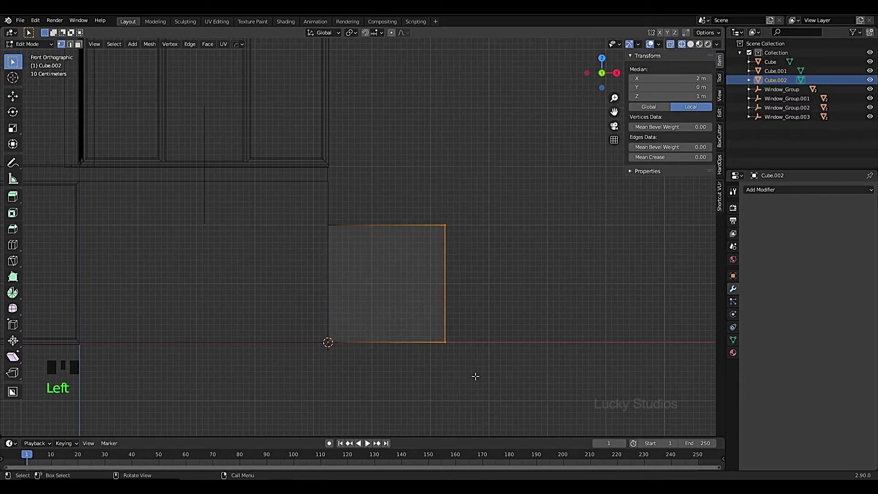
shift+middle_drag(466, 370, 375, 348)
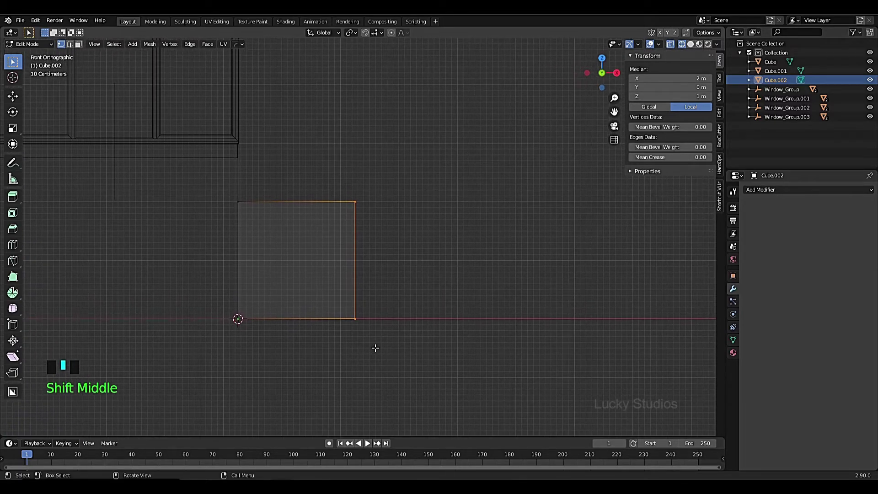
key(g)
key(x)
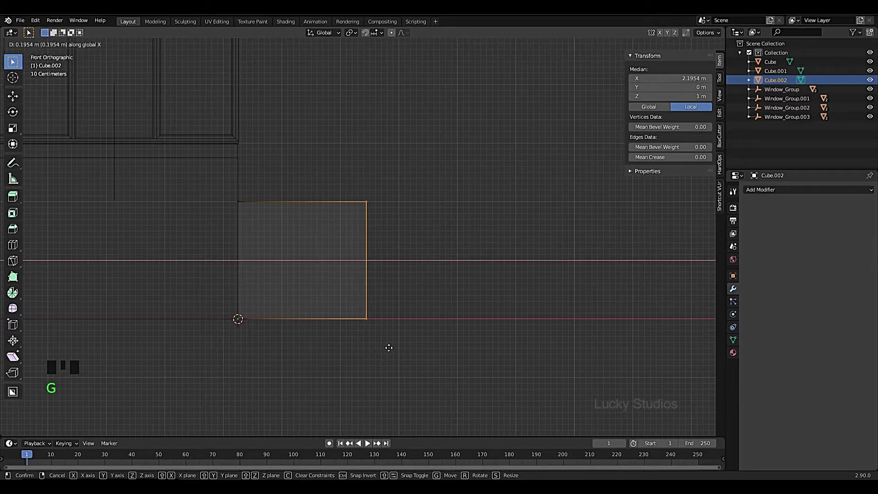
click(417, 345)
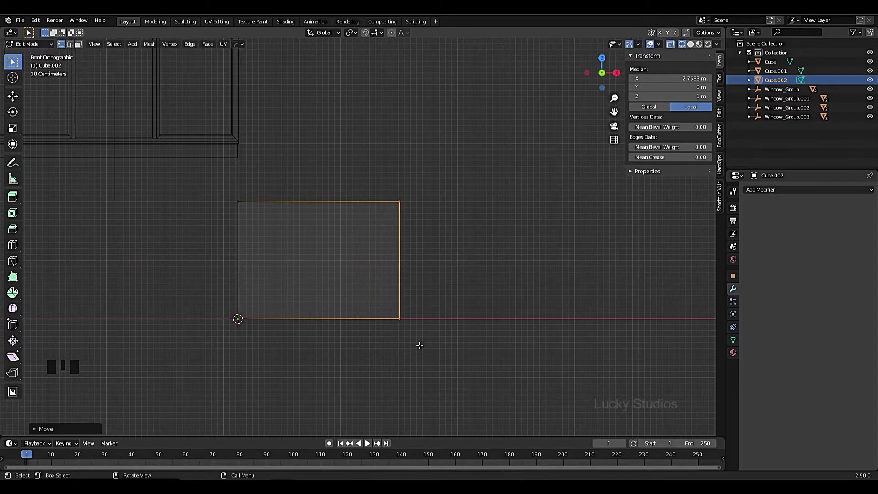
scroll(386, 327, down, 3)
scroll(351, 246, up, 1)
Select the block's top-edge vertices and raise them along Z toward roof height.
drag(234, 190, 423, 235)
shift+middle_drag(409, 213, 421, 314)
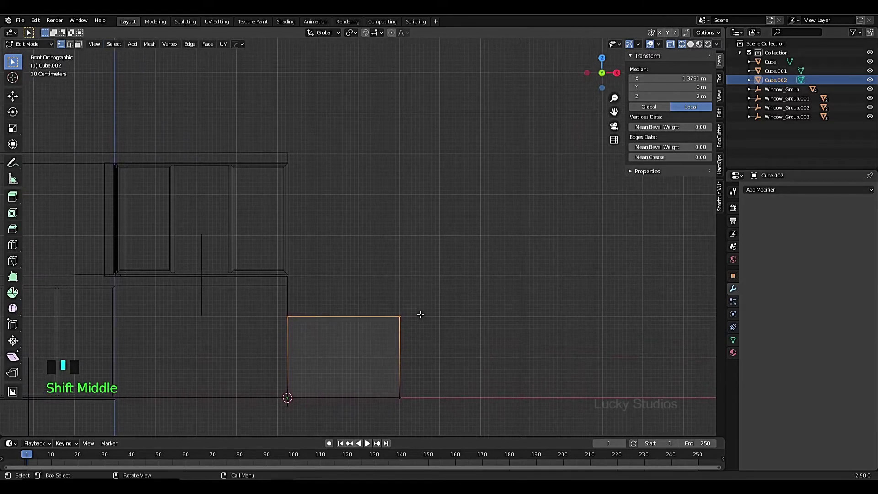
key(g)
key(z)
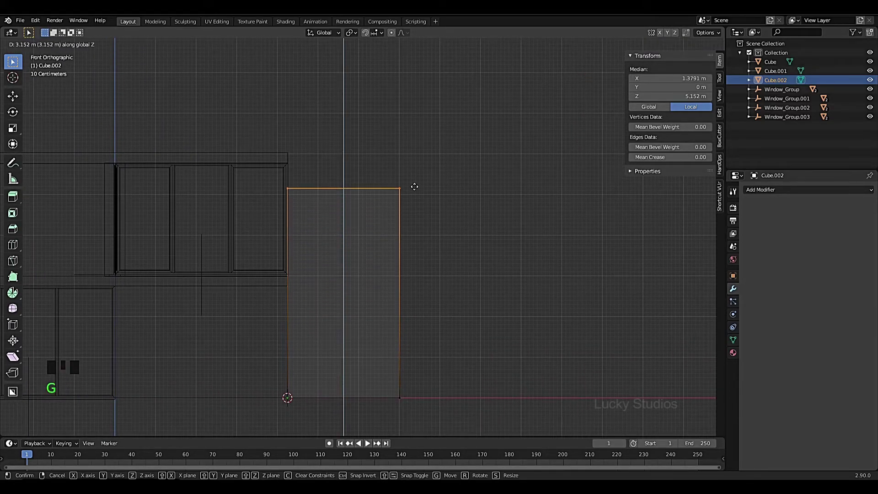
click(420, 151)
scroll(271, 136, up, 4)
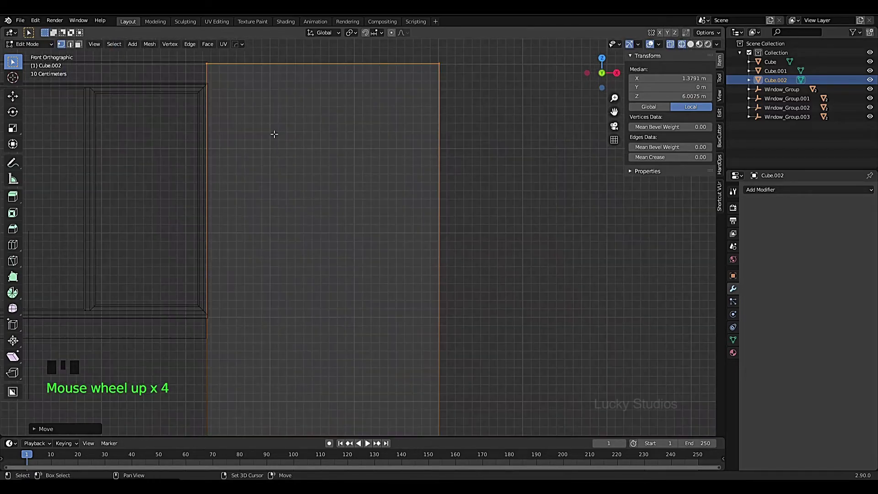
shift+middle_drag(273, 133, 303, 235)
scroll(257, 198, up, 3)
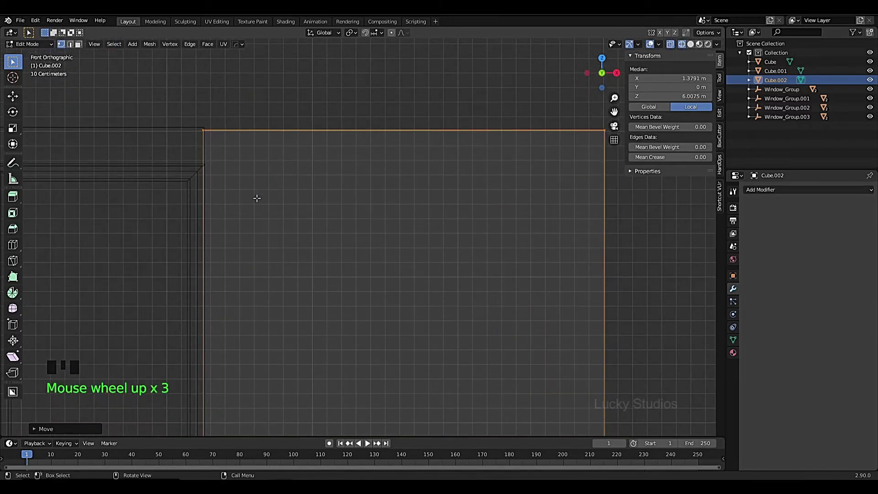
Fine-tune the top edge vertically to about 6 m and deselect everything.
key(g)
key(z)
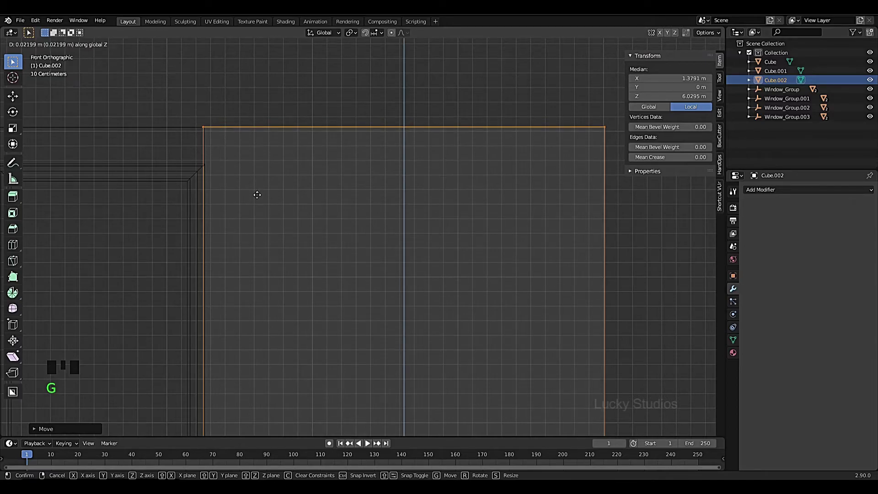
click(256, 195)
scroll(257, 195, down, 7)
click(388, 326)
scroll(385, 316, down, 2)
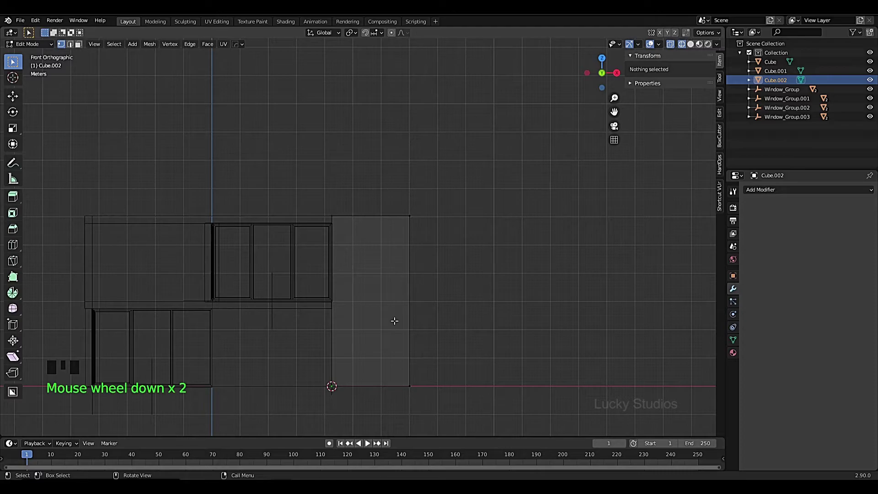
Switch the viewport to solid shading and return to Object Mode.
key(z)
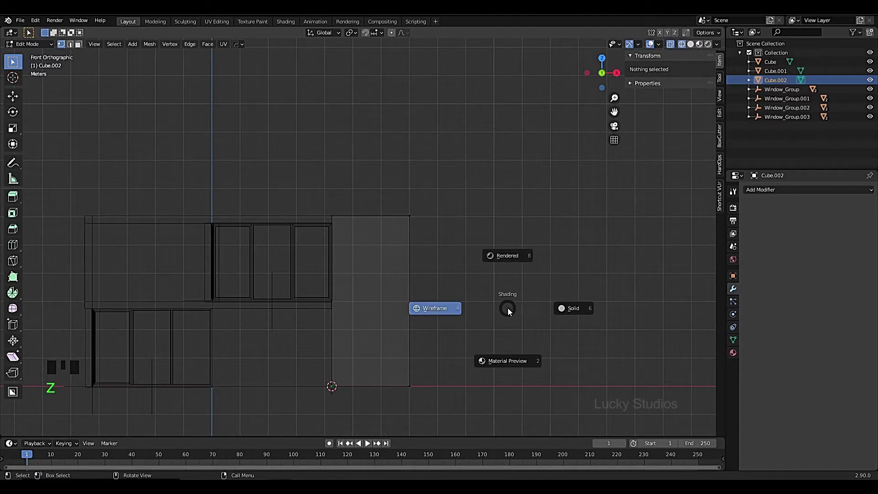
click(581, 309)
key(Tab)
middle_drag(516, 296, 398, 277)
scroll(359, 292, down, 2)
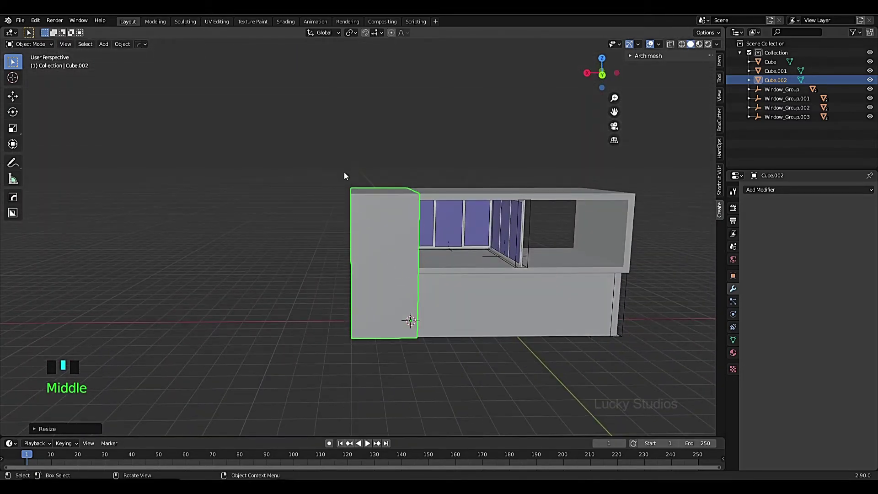
middle_drag(347, 307, 346, 301)
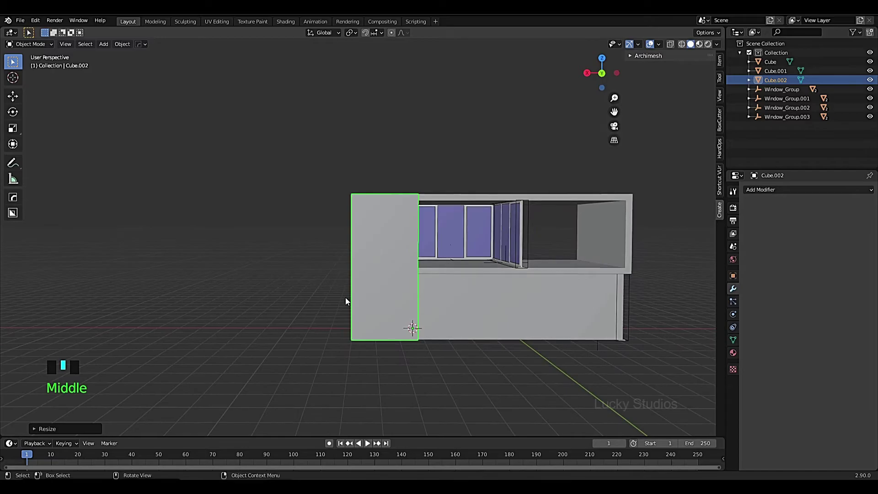
In wireframe Edit Mode, move the block's left-end vertices about 1 m outward along X.
key(Tab)
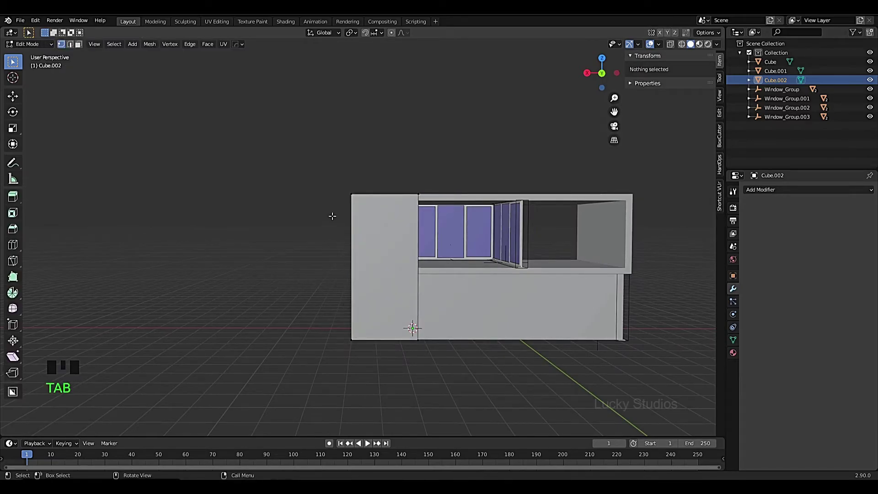
key(shift+z)
drag(329, 165, 377, 352)
key(g)
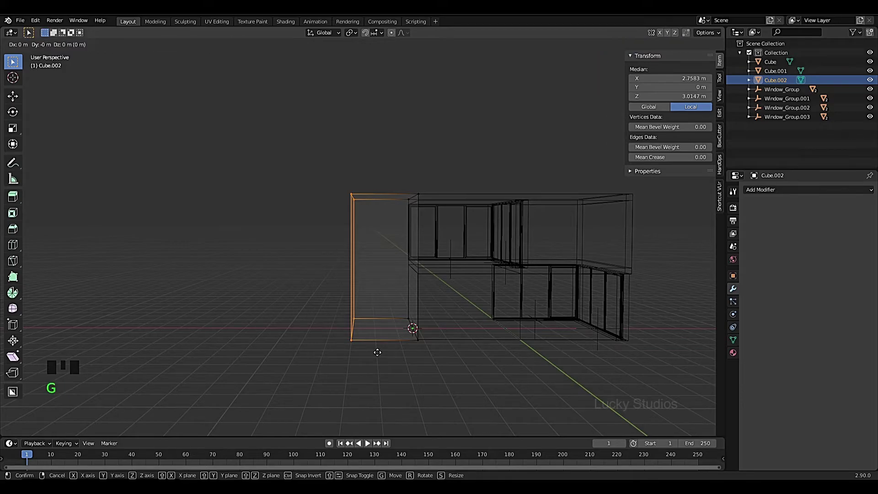
key(x)
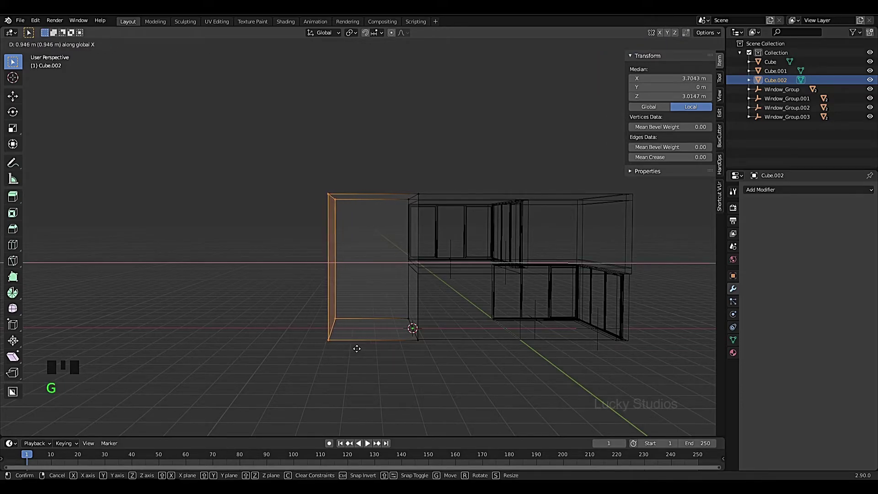
click(353, 347)
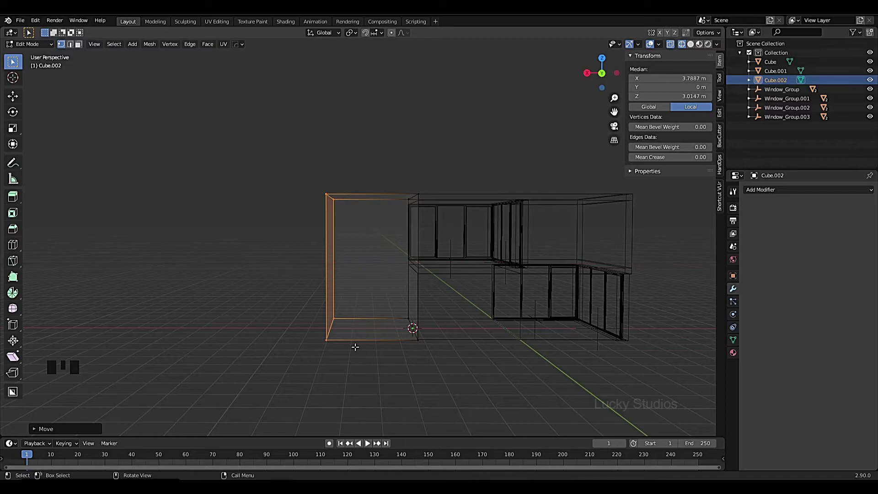
scroll(380, 359, down, 2)
key(Tab)
Restore solid shading and frame the block in Edit Mode.
key(z)
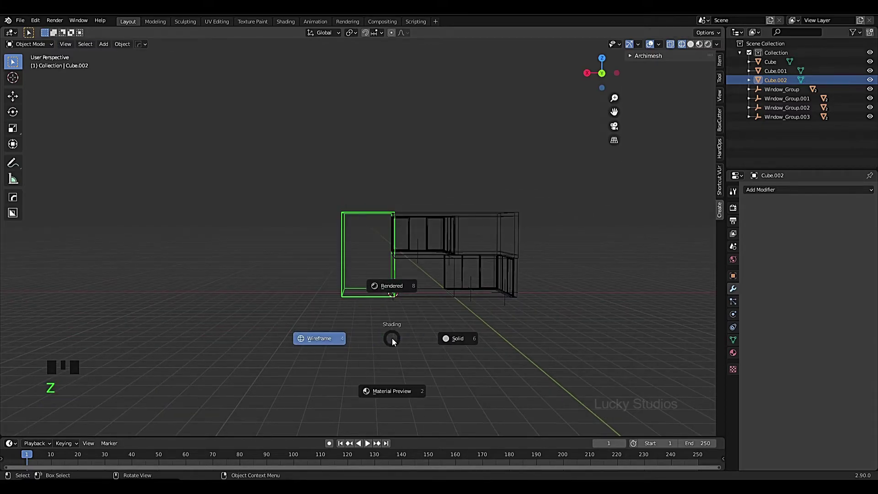
click(394, 338)
mouse_move(393, 338)
middle_down()
mouse_move(399, 356)
mouse_move(365, 375)
mouse_move(375, 347)
middle_up()
scroll(411, 298, up, 4)
shift+middle_drag(412, 297, 337, 291)
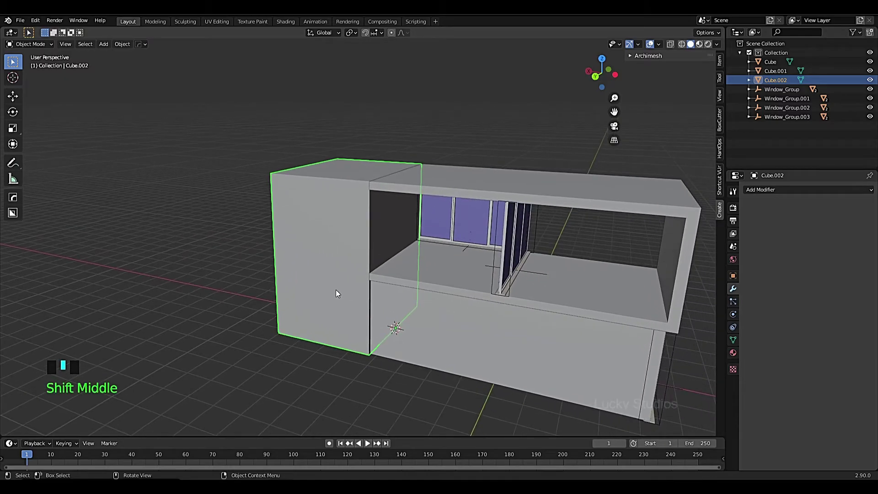
key(Tab)
Add a centred horizontal loop cut and a second loop slid just below the block's top.
key(ctrl+r)
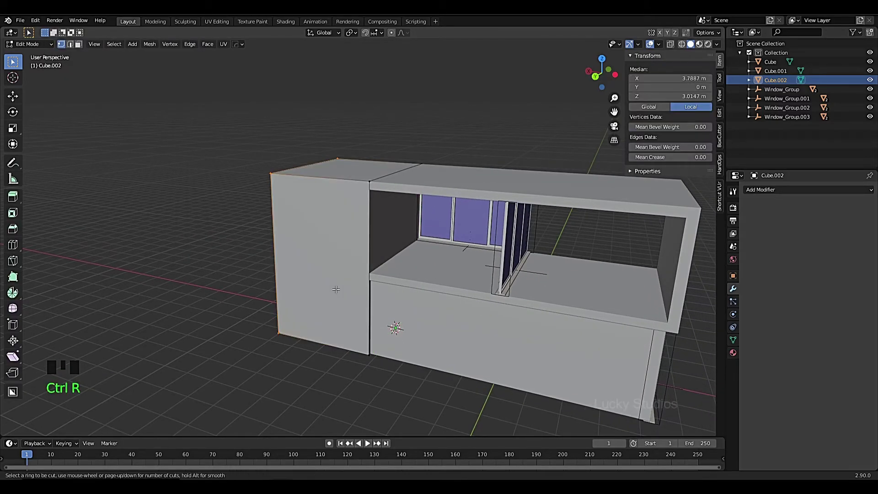
click(359, 271)
right_click(359, 271)
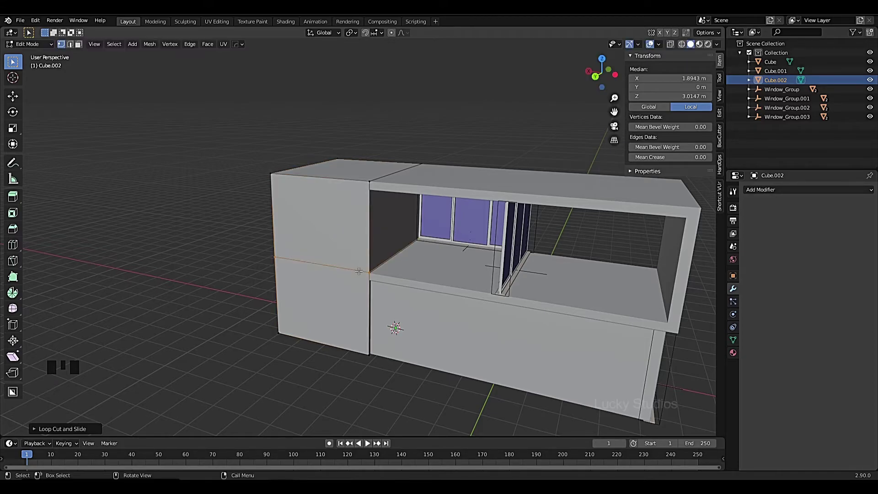
key(ctrl+r)
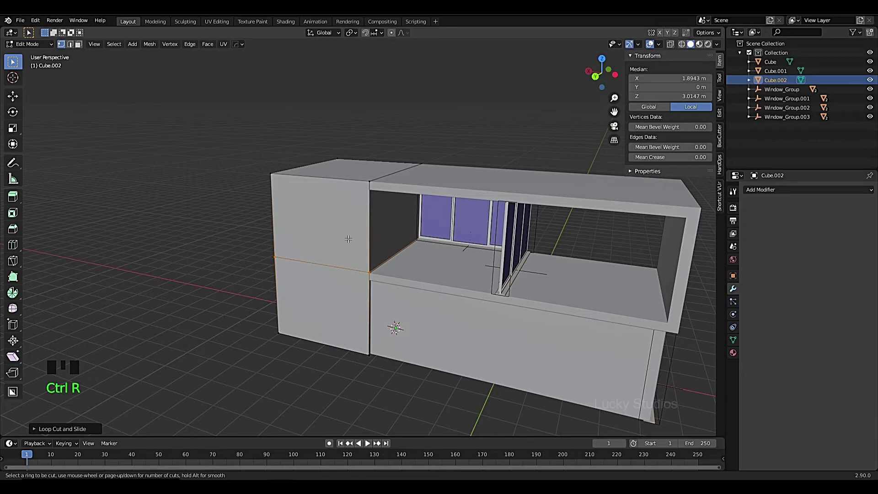
key(ctrl+r)
click(355, 214)
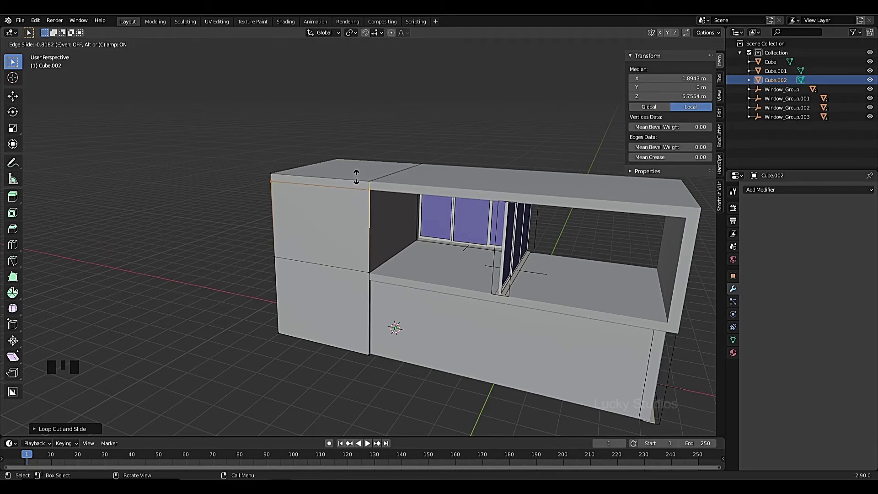
click(356, 177)
middle_drag(368, 261, 376, 187)
mouse_move(373, 271)
middle_down()
mouse_move(369, 250)
mouse_move(379, 262)
middle_up()
Add a vertical loop cut near the block's inner side.
key(ctrl+r)
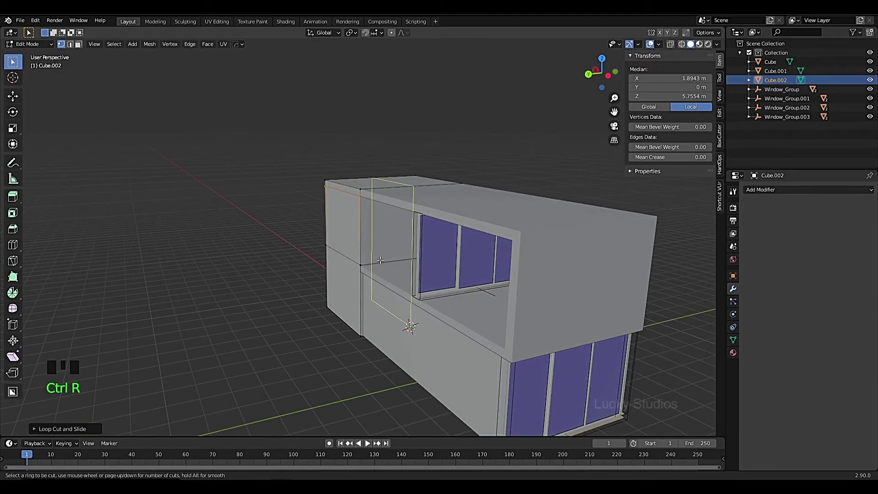
click(400, 243)
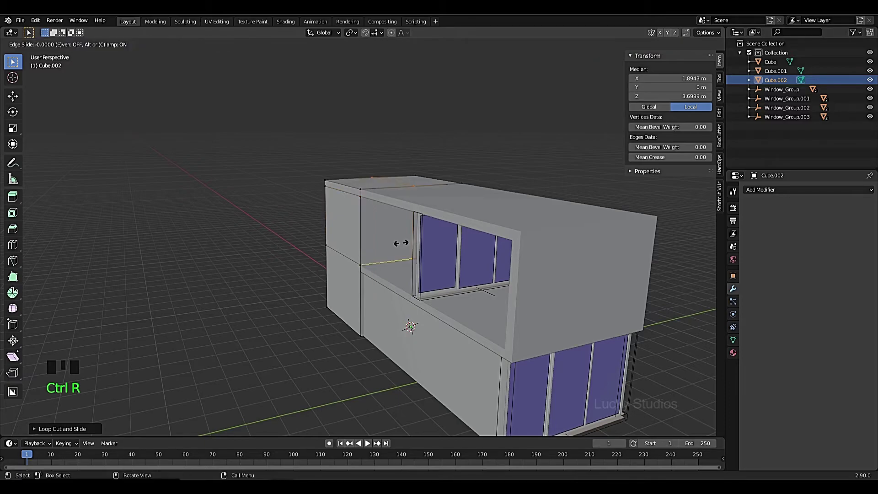
click(356, 248)
middle_drag(389, 263, 407, 329)
scroll(379, 264, up, 2)
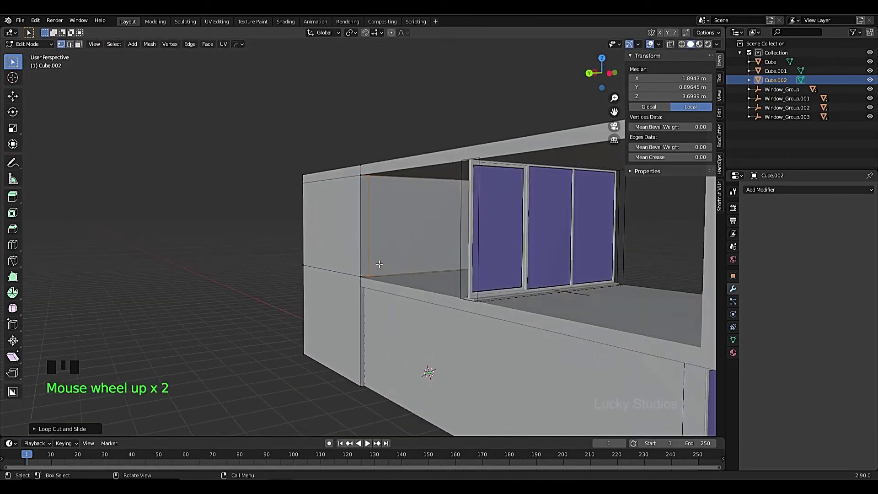
middle_drag(385, 229, 374, 230)
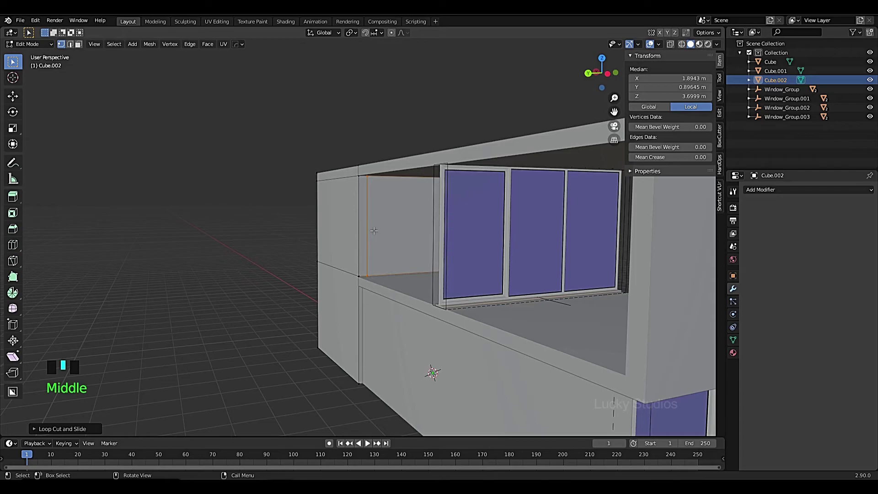
In face select mode, select the thin vertical face strip.
key(3)
click(364, 216)
middle_drag(366, 228, 439, 251)
scroll(433, 254, up, 2)
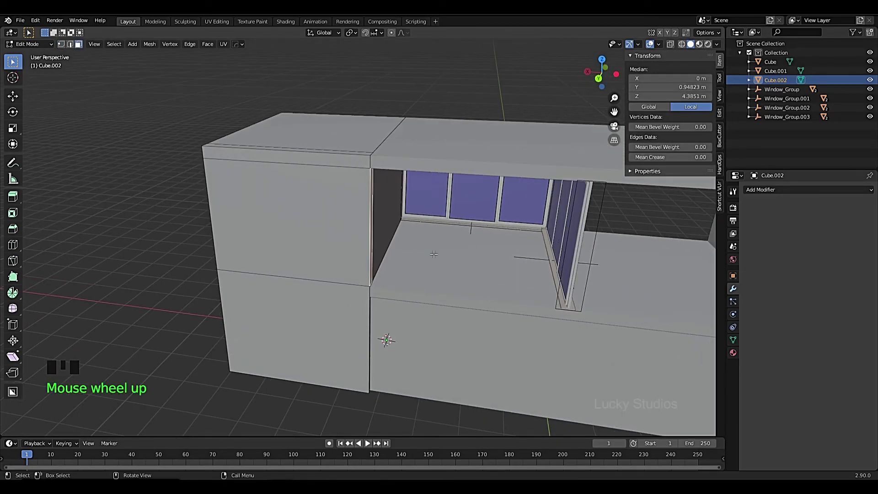
Extrude the selected face about 3.64 m along its normal.
key(e)
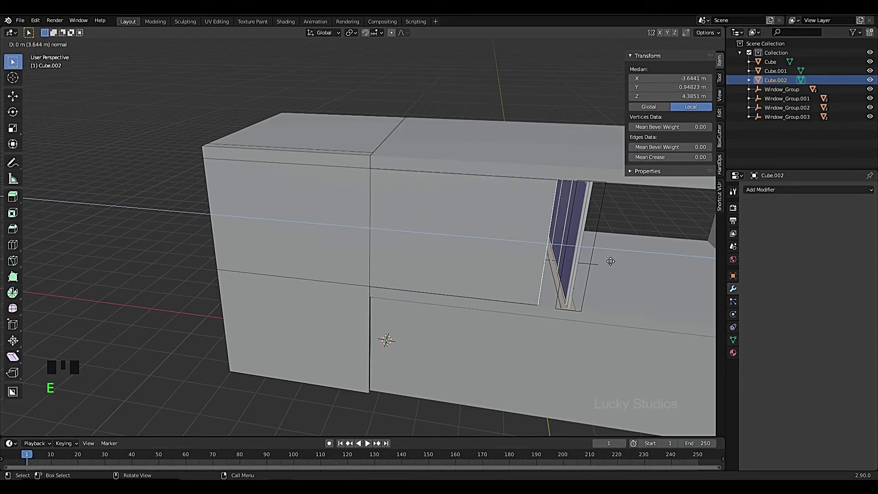
click(640, 256)
middle_drag(640, 256, 537, 269)
scroll(562, 254, up, 3)
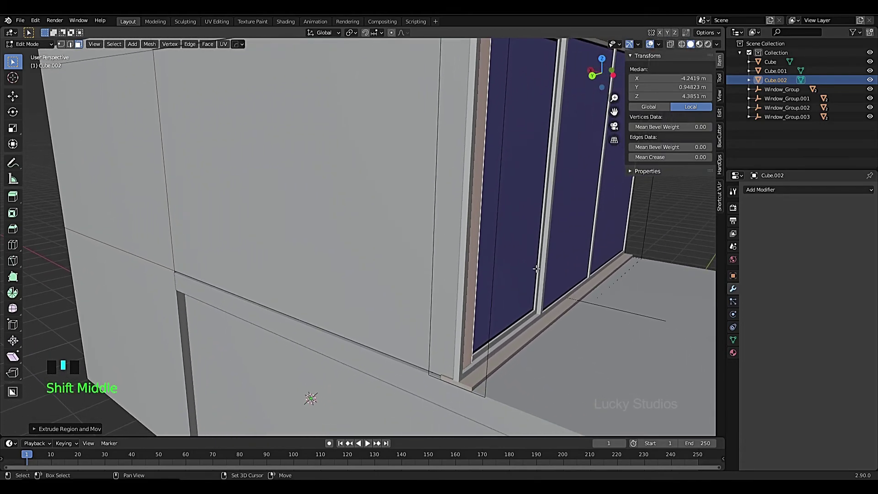
scroll(529, 267, down, 2)
Shift the extruded section 0.039 m along X.
key(g)
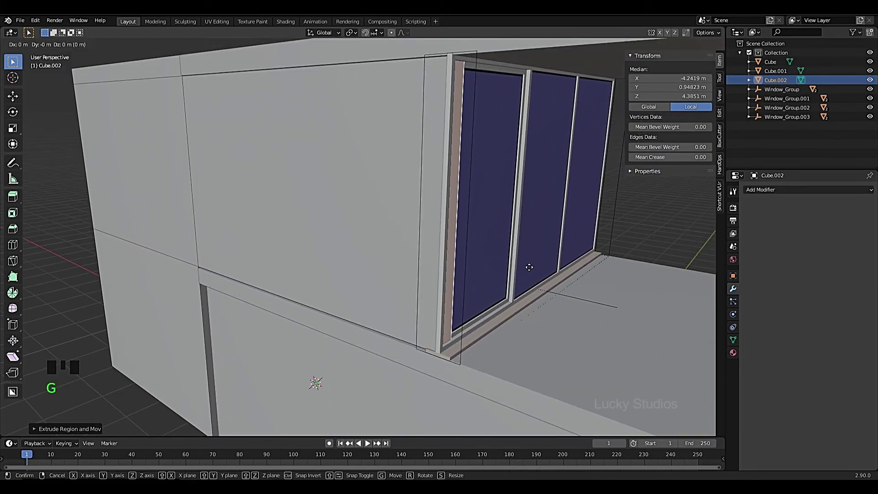
key(x)
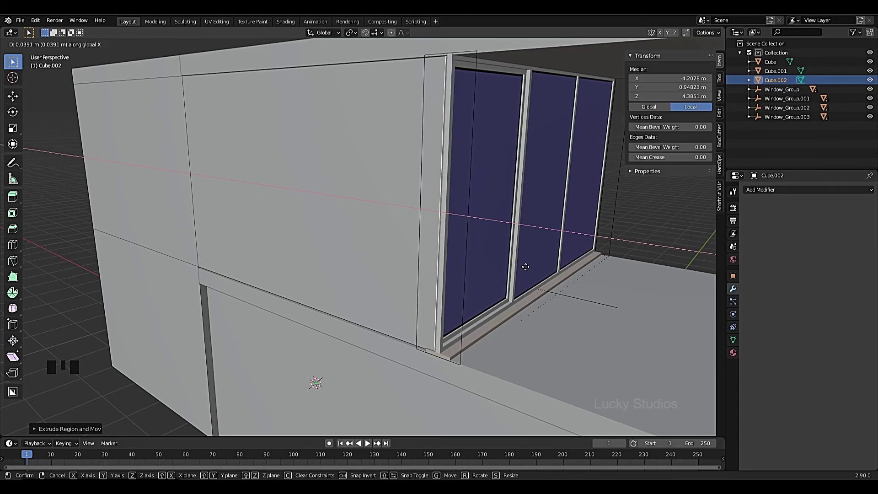
click(526, 267)
middle_drag(496, 257, 528, 257)
scroll(529, 257, down, 7)
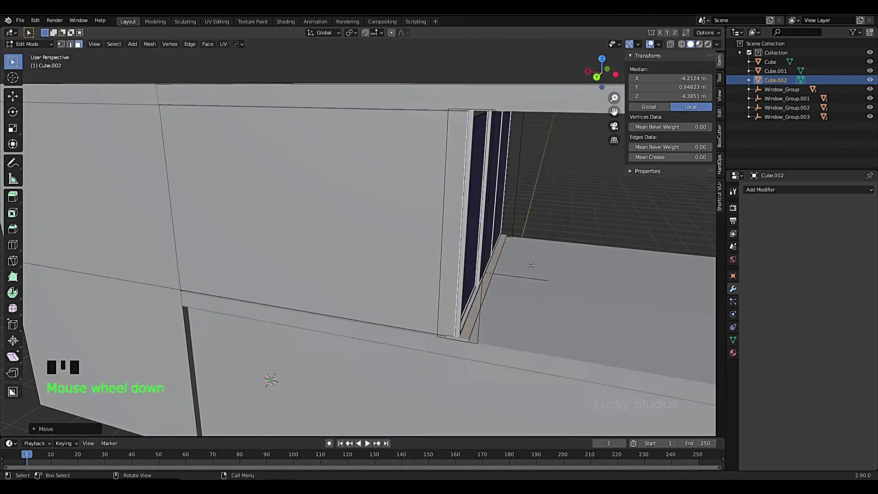
middle_drag(478, 243, 390, 228)
scroll(577, 244, up, 2)
scroll(352, 215, down, 1)
scroll(341, 264, down, 2)
middle_drag(341, 264, 440, 291)
scroll(287, 282, up, 3)
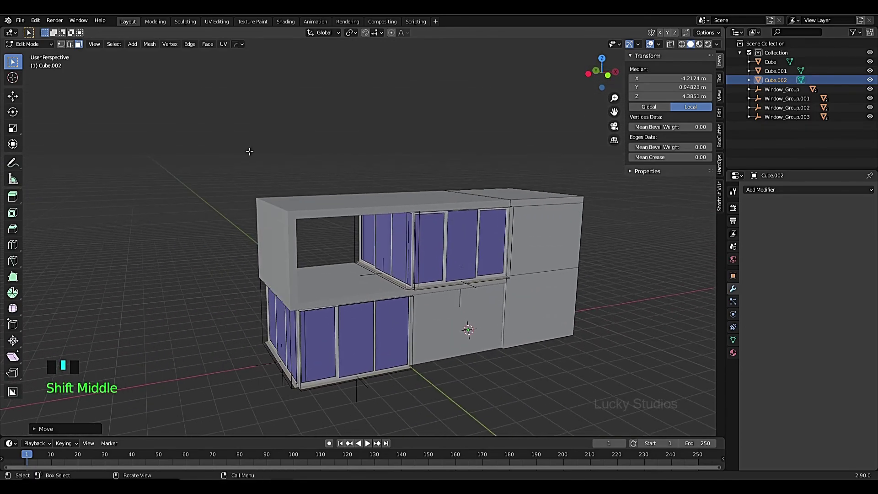
scroll(479, 331, down, 2)
shift+middle_drag(479, 332, 409, 324)
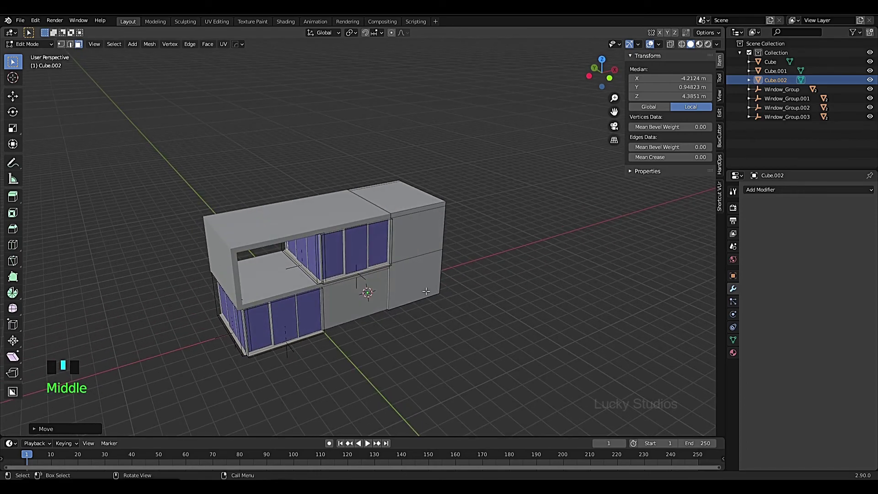